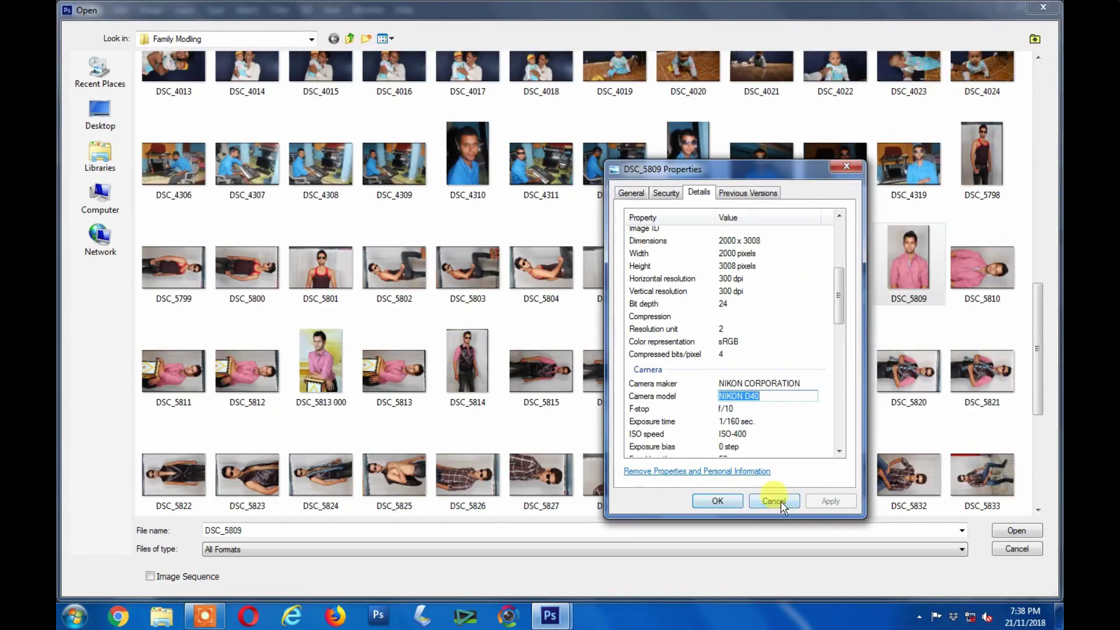
Open the portrait photo DSC_5809.JPG.
{"action": "left_click", "coordinate": [778, 502]}
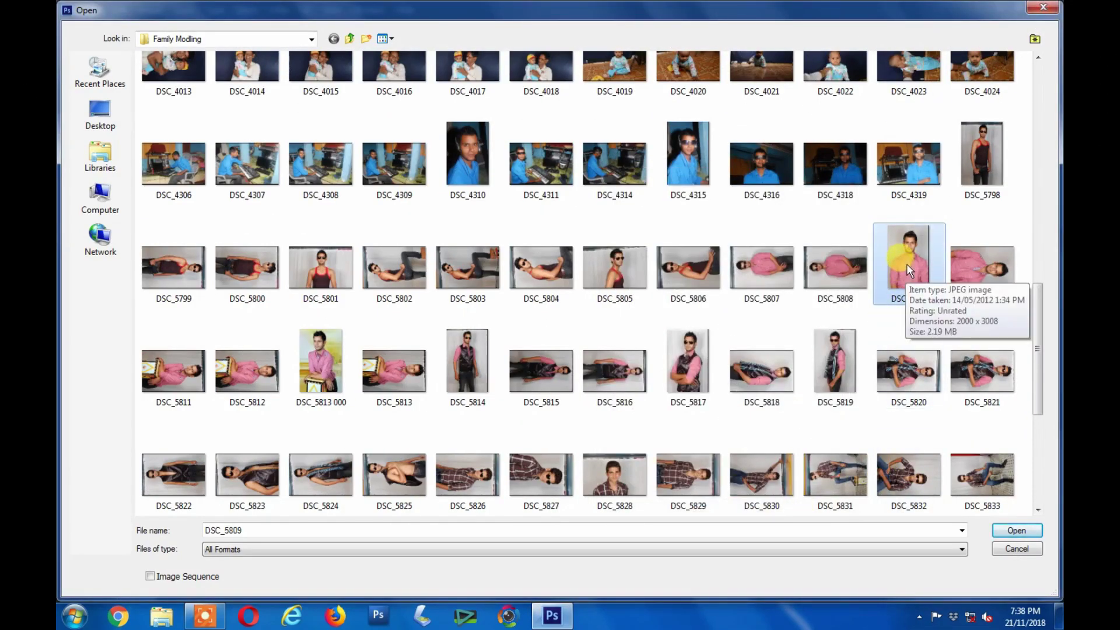
{"action": "scroll", "coordinate": [906, 264], "scroll_direction": "down", "scroll_amount": 1}
{"action": "left_click", "coordinate": [1011, 533]}
{"action": "left_click", "coordinate": [1011, 531]}
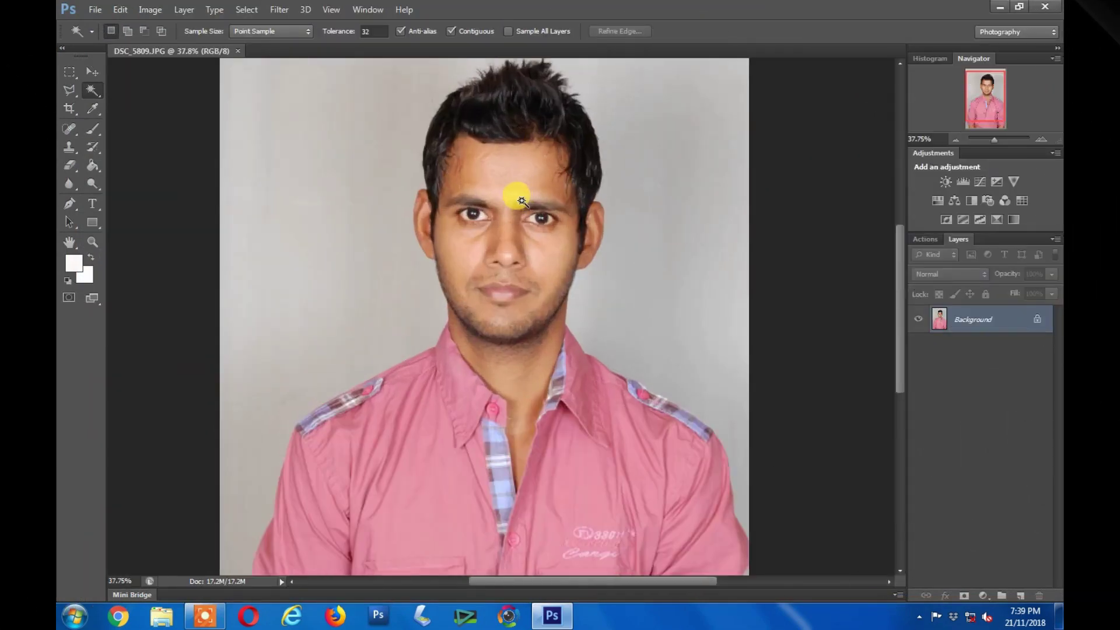
{"action": "scroll", "coordinate": [520, 188], "scroll_direction": "up", "scroll_amount": 2}
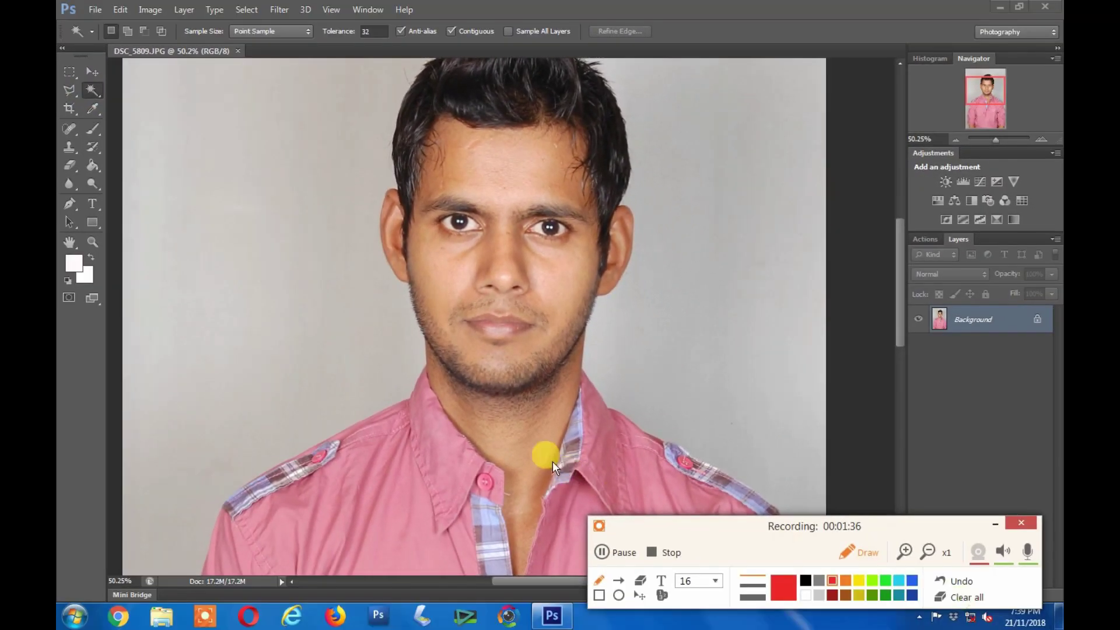
Switch to the Quick Selection Tool with a brush size of 50.
{"action": "right_click", "coordinate": [91, 89]}
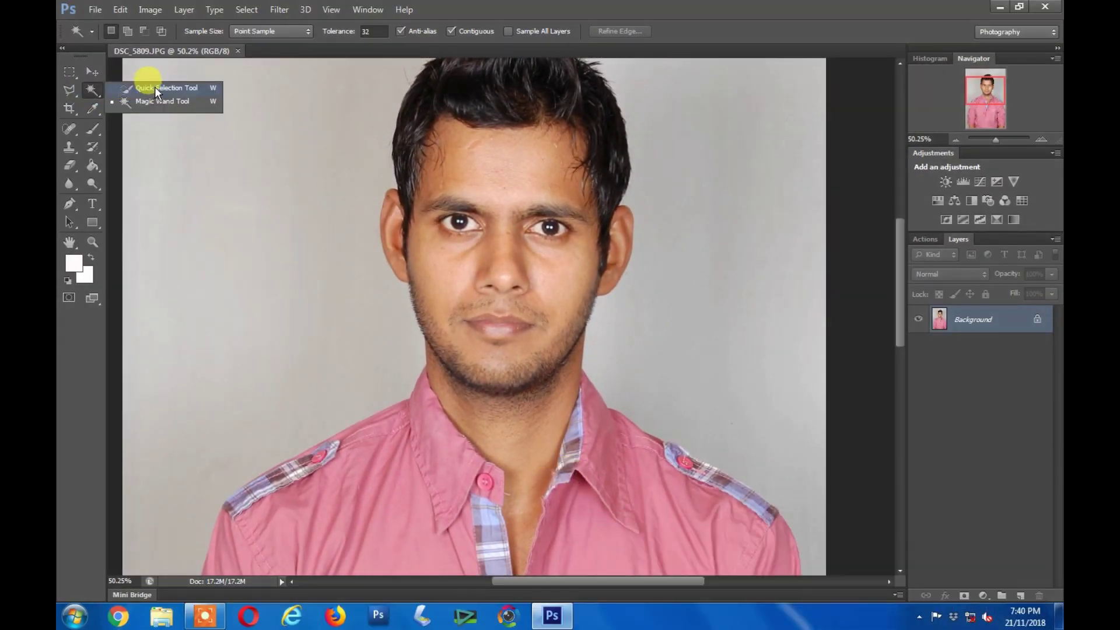
{"action": "left_click", "coordinate": [155, 88]}
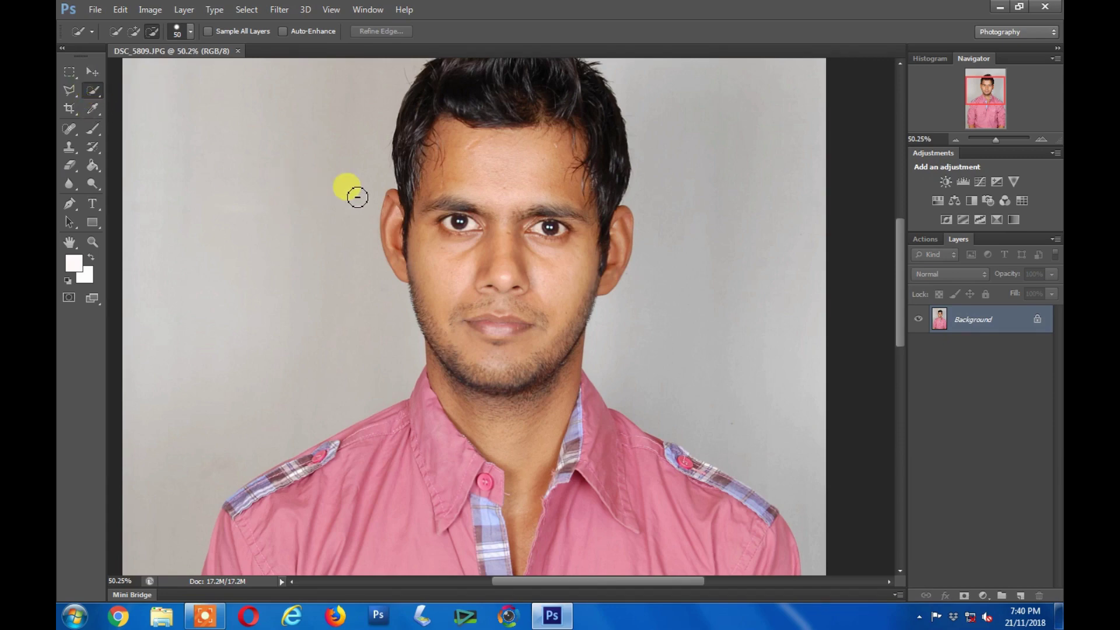
{"action": "mouse_move", "coordinate": [479, 175]}
{"action": "left_mouse_down"}
{"action": "mouse_move", "coordinate": [412, 305]}
{"action": "mouse_move", "coordinate": [439, 257]}
{"action": "left_mouse_up"}
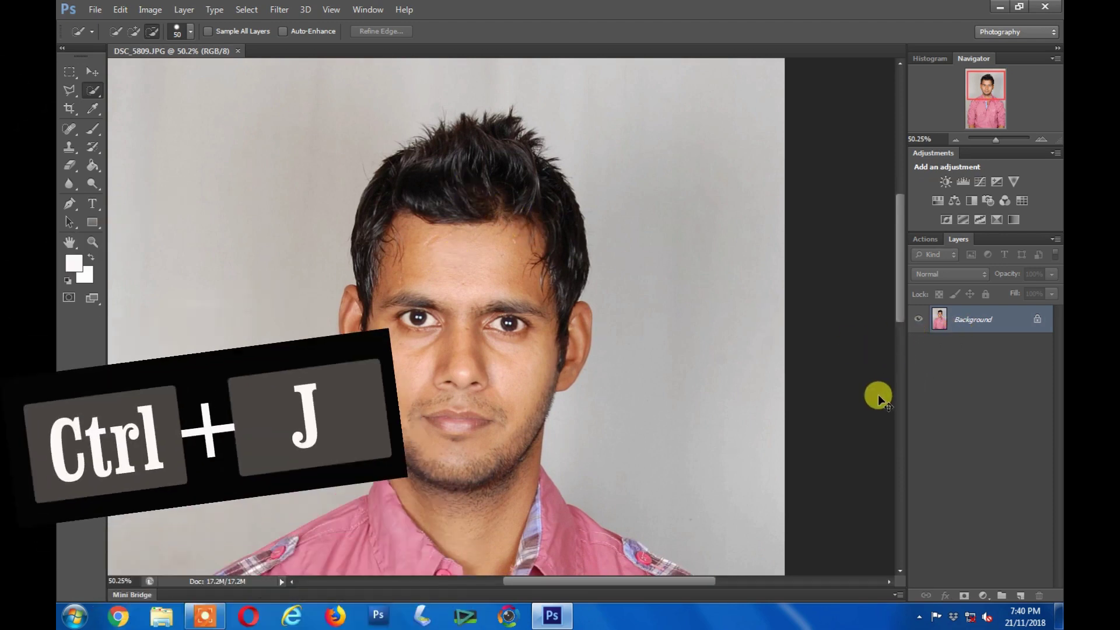
Duplicate the Background layer with Ctrl+J to create Layer 1.
{"action": "key", "text": "ctrl+j"}
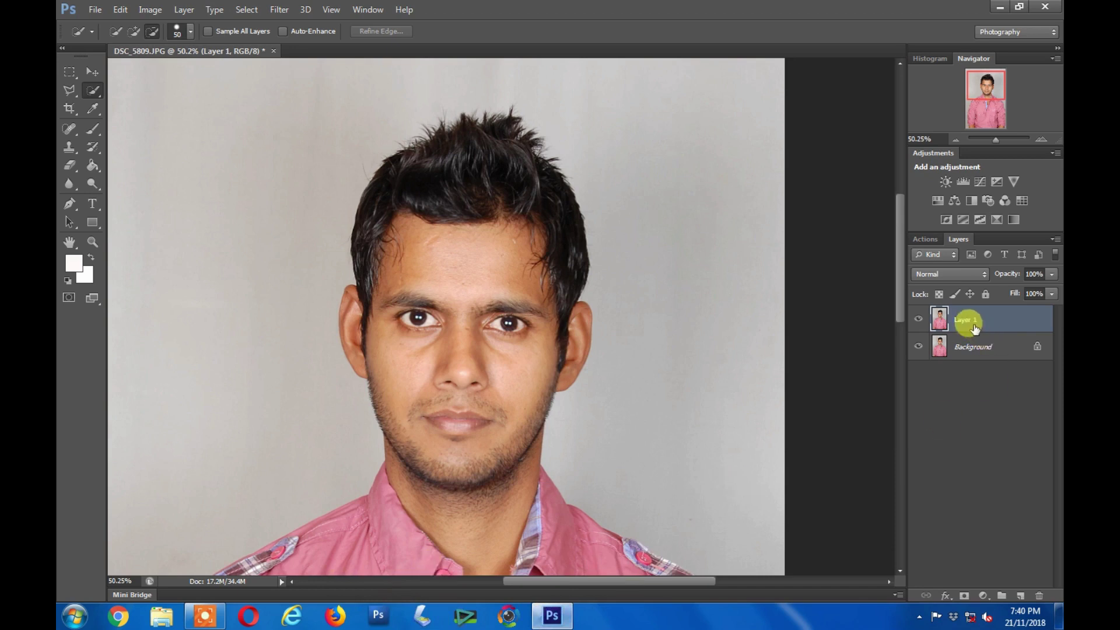
{"action": "left_click", "coordinate": [196, 620]}
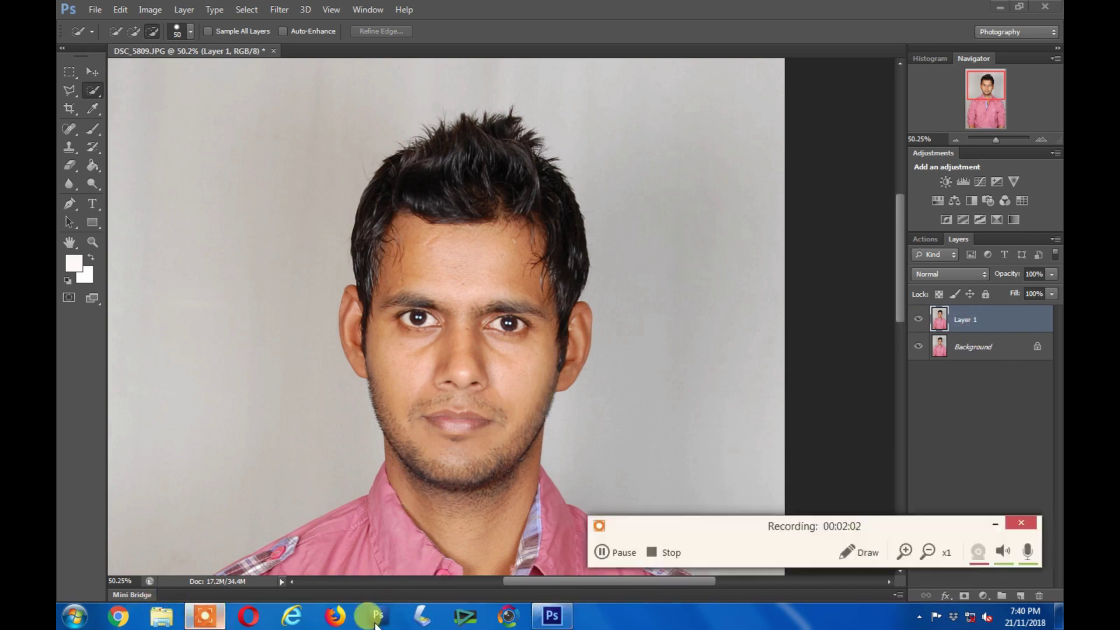
{"action": "left_click", "coordinate": [909, 555]}
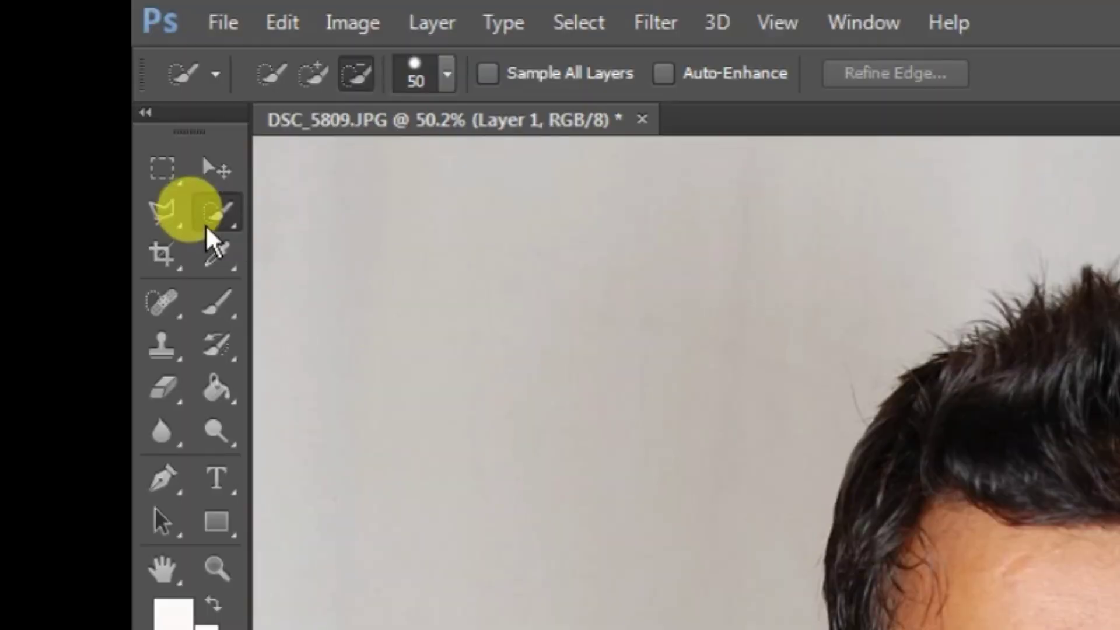
Start a new quick selection over the hair, forehead and left shoulder.
{"action": "right_click", "coordinate": [211, 217]}
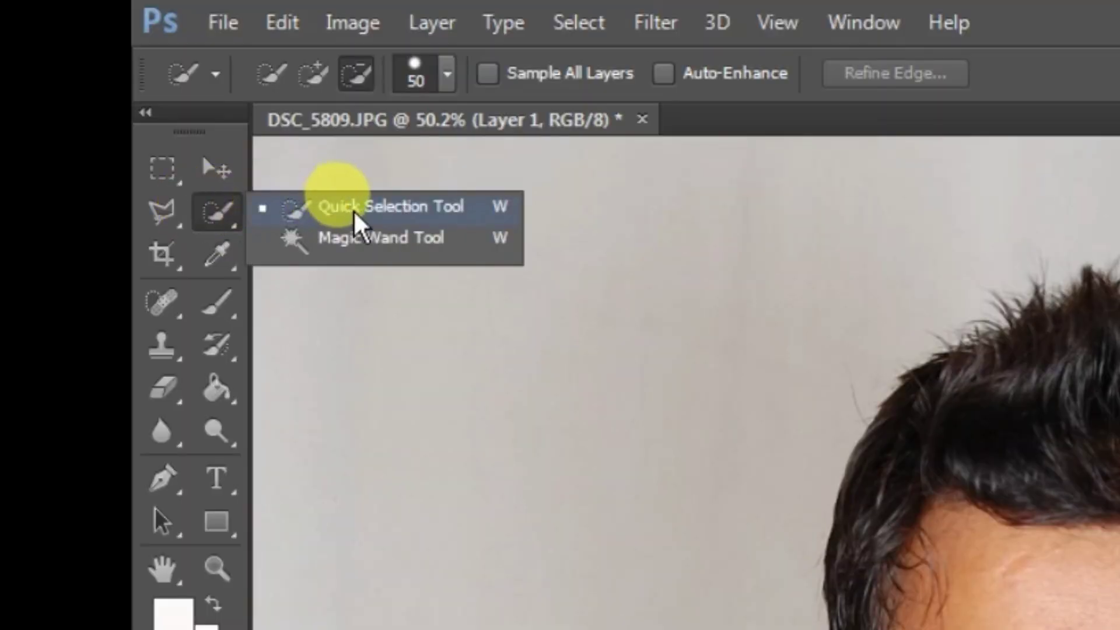
{"action": "left_click", "coordinate": [354, 220]}
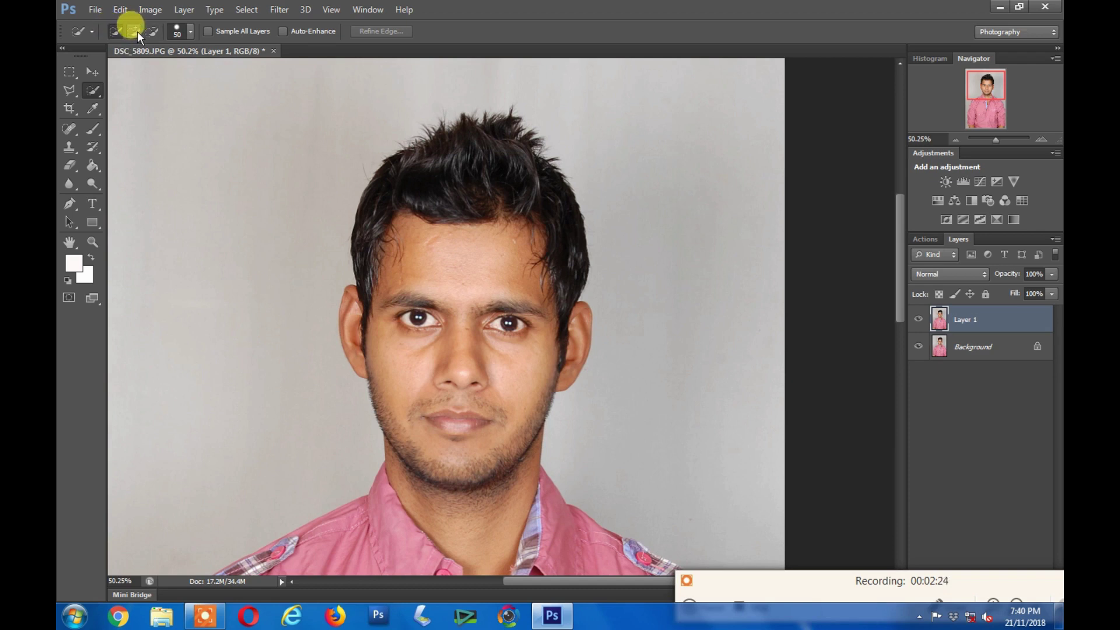
{"action": "left_click", "coordinate": [115, 32]}
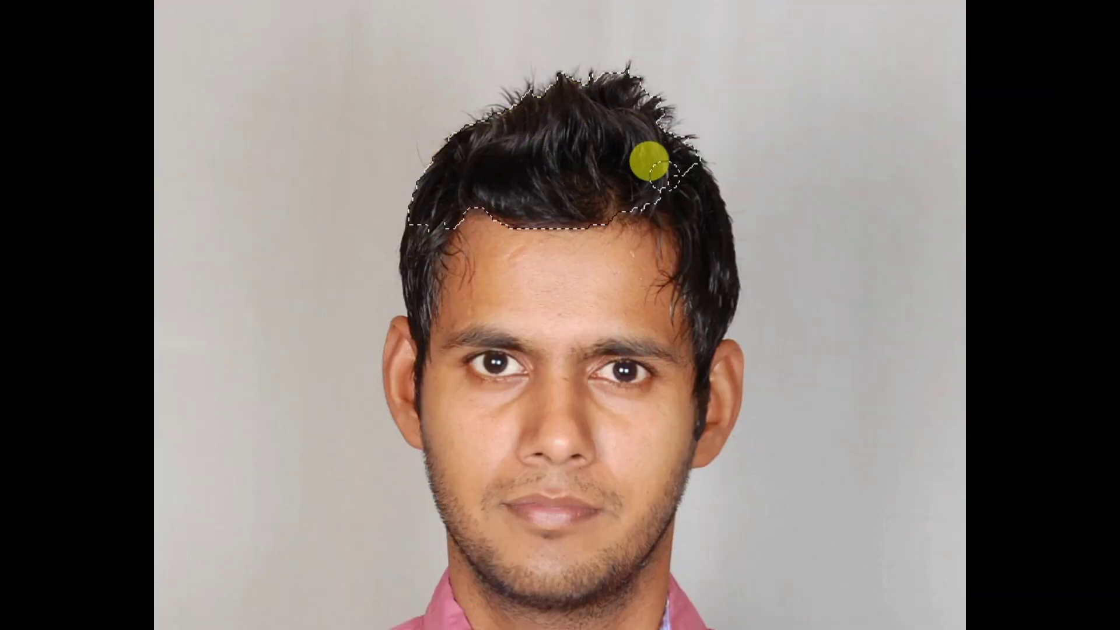
{"action": "left_click_drag", "start_coordinate": [661, 241], "coordinate": [548, 308]}
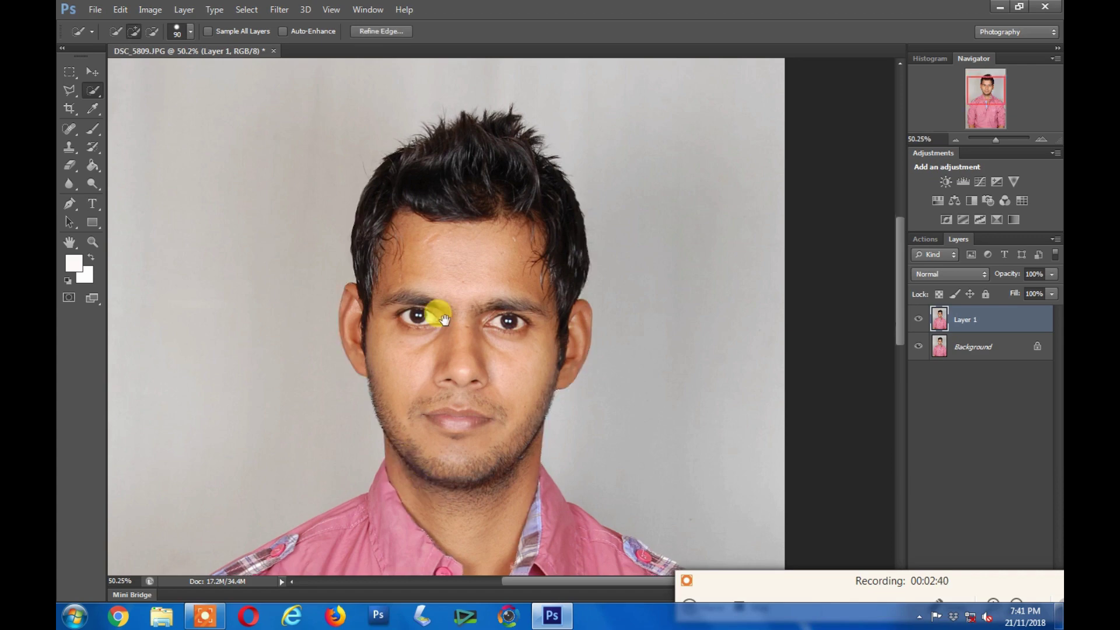
{"action": "left_click_drag", "start_coordinate": [438, 313], "coordinate": [407, 174]}
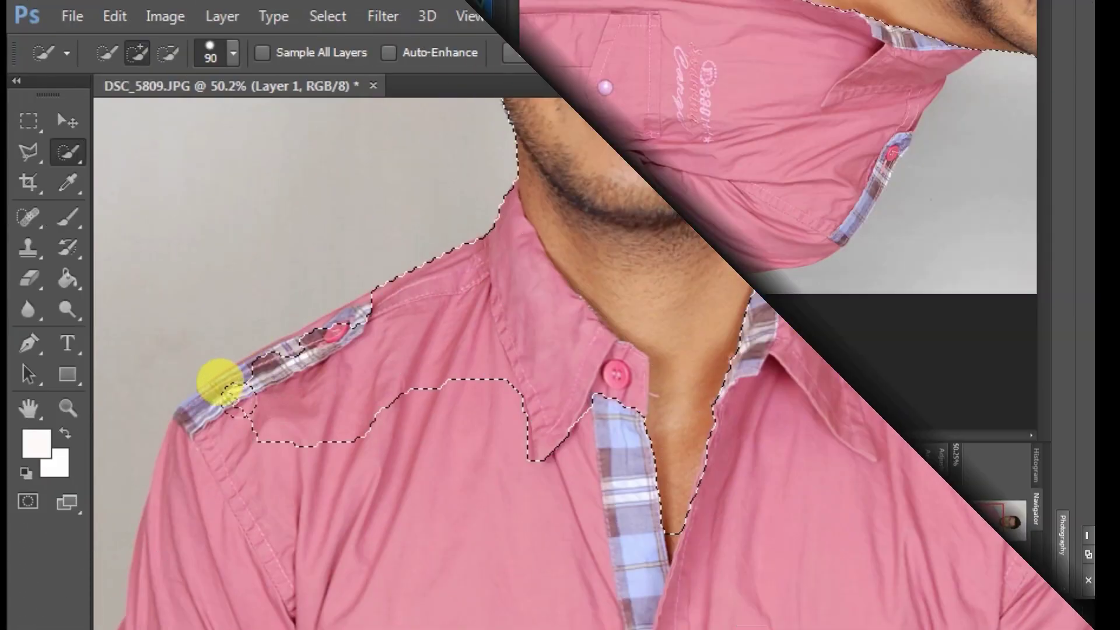
{"action": "left_click_drag", "start_coordinate": [264, 190], "coordinate": [213, 214]}
{"action": "mouse_move", "coordinate": [272, 360]}
{"action": "left_mouse_down"}
{"action": "mouse_move", "coordinate": [330, 317]}
{"action": "mouse_move", "coordinate": [245, 355]}
{"action": "mouse_move", "coordinate": [295, 333]}
{"action": "left_mouse_up"}
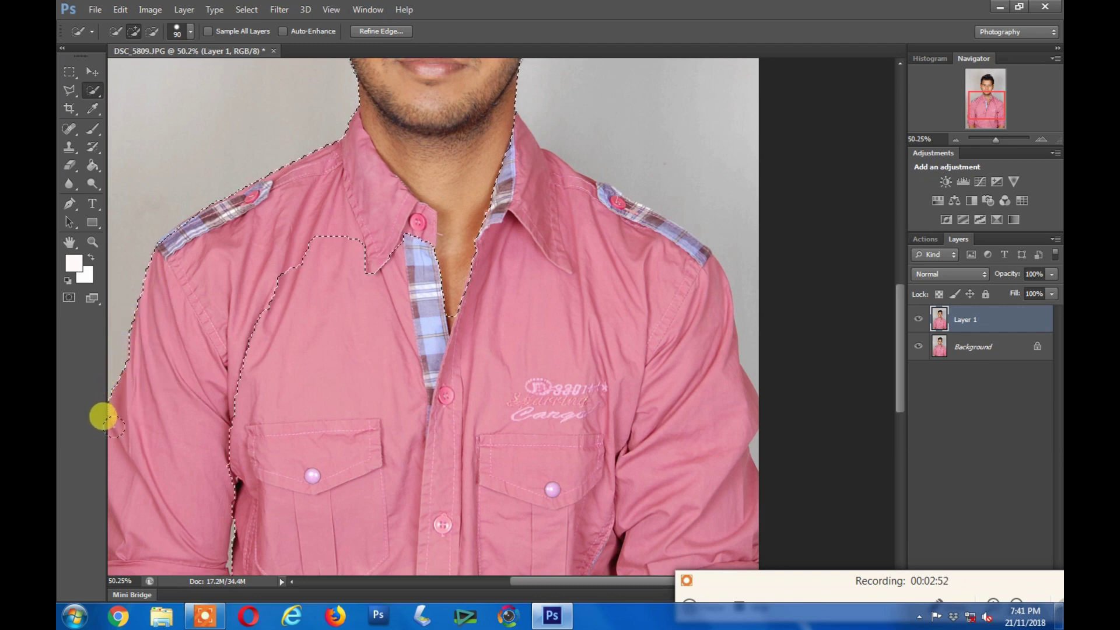
Extend the selection along the right collar, then switch to Subtract mode.
{"action": "left_click", "coordinate": [440, 268]}
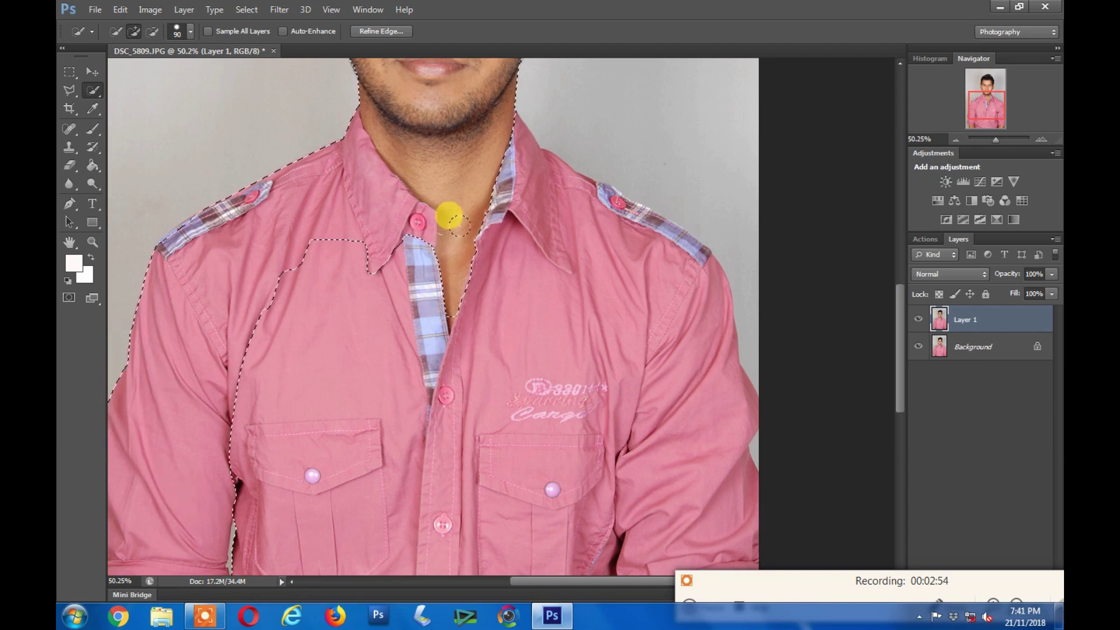
{"action": "mouse_move", "coordinate": [457, 223]}
{"action": "left_mouse_down"}
{"action": "mouse_move", "coordinate": [502, 152]}
{"action": "mouse_move", "coordinate": [671, 235]}
{"action": "mouse_move", "coordinate": [708, 354]}
{"action": "mouse_move", "coordinate": [701, 415]}
{"action": "mouse_move", "coordinate": [610, 470]}
{"action": "left_mouse_up"}
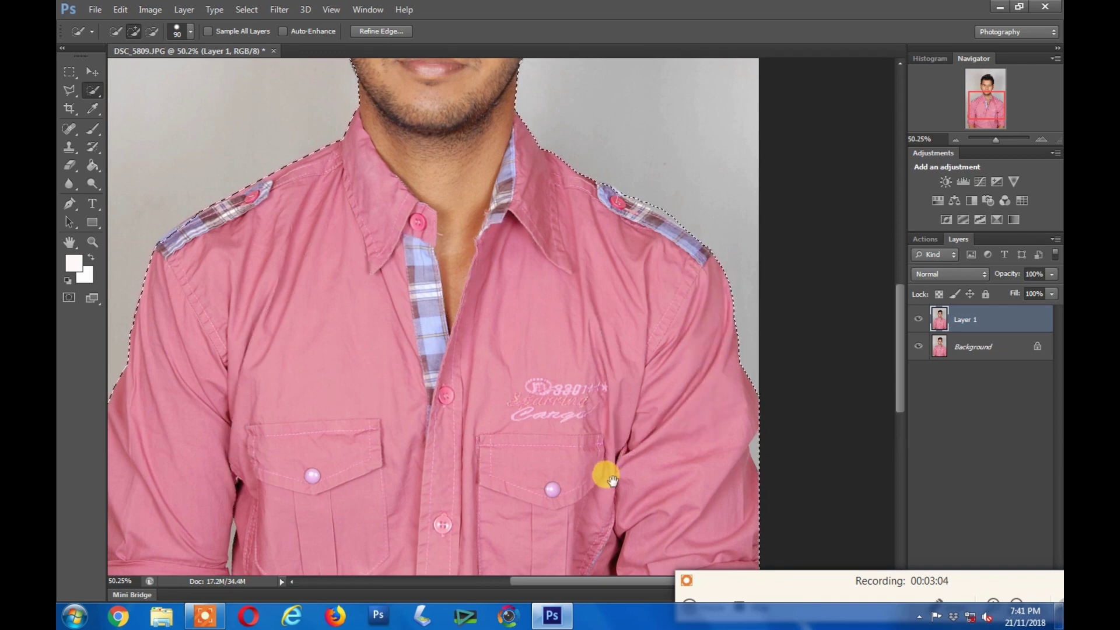
{"action": "scroll", "coordinate": [611, 479], "scroll_direction": "down", "scroll_amount": 5}
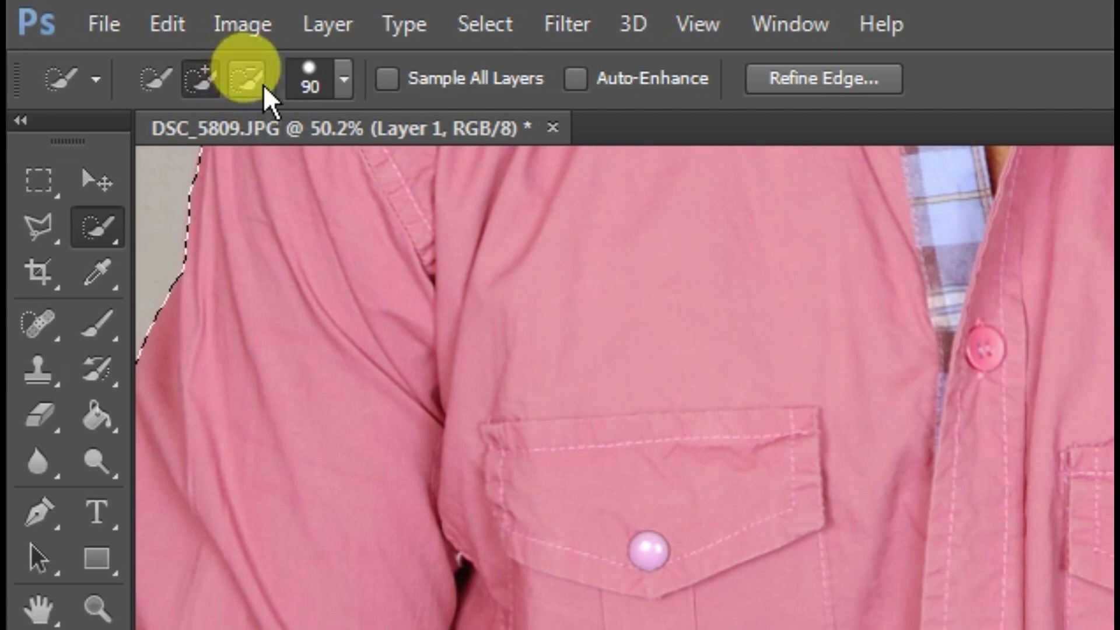
{"action": "left_click", "coordinate": [153, 32]}
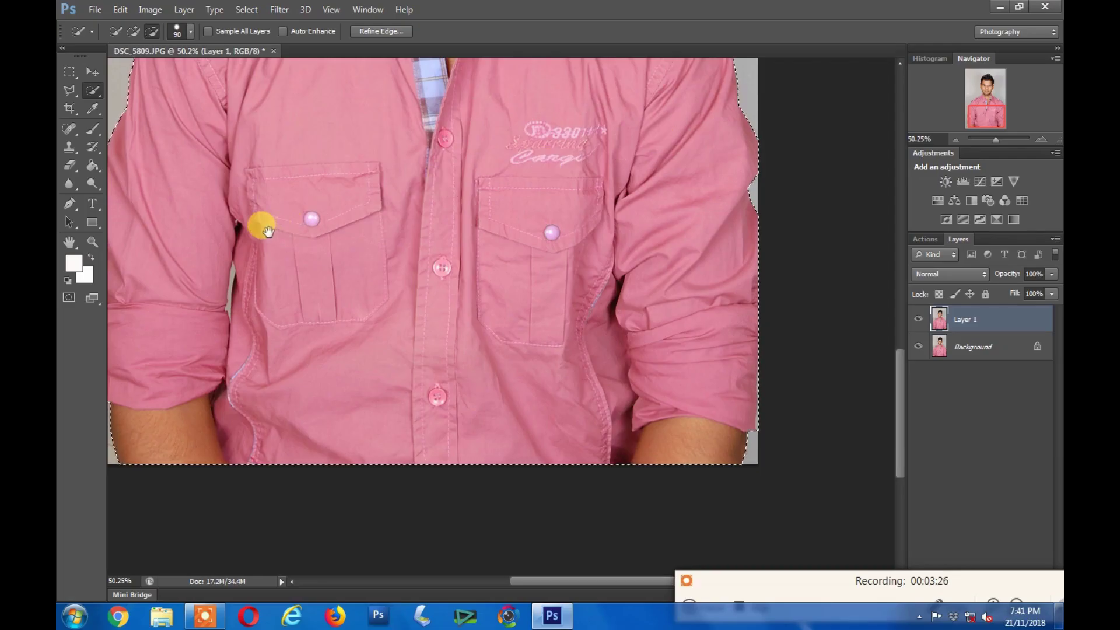
{"action": "mouse_move", "coordinate": [268, 231]}
{"action": "left_mouse_down"}
{"action": "mouse_move", "coordinate": [554, 332]}
{"action": "mouse_move", "coordinate": [519, 383]}
{"action": "mouse_move", "coordinate": [482, 333]}
{"action": "mouse_move", "coordinate": [449, 323]}
{"action": "left_mouse_up"}
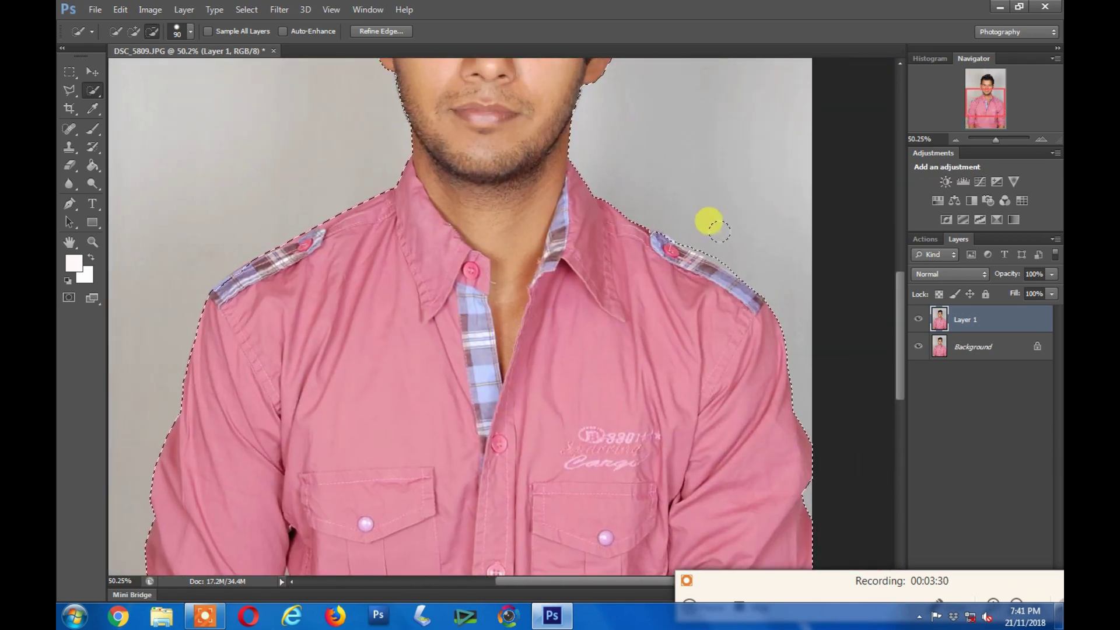
Trim stray background from the selection along the shoulder edge.
{"action": "scroll", "coordinate": [706, 221], "scroll_direction": "up", "scroll_amount": 1}
{"action": "scroll", "coordinate": [700, 215], "scroll_direction": "up", "scroll_amount": 2}
{"action": "scroll", "coordinate": [683, 210], "scroll_direction": "up", "scroll_amount": 2}
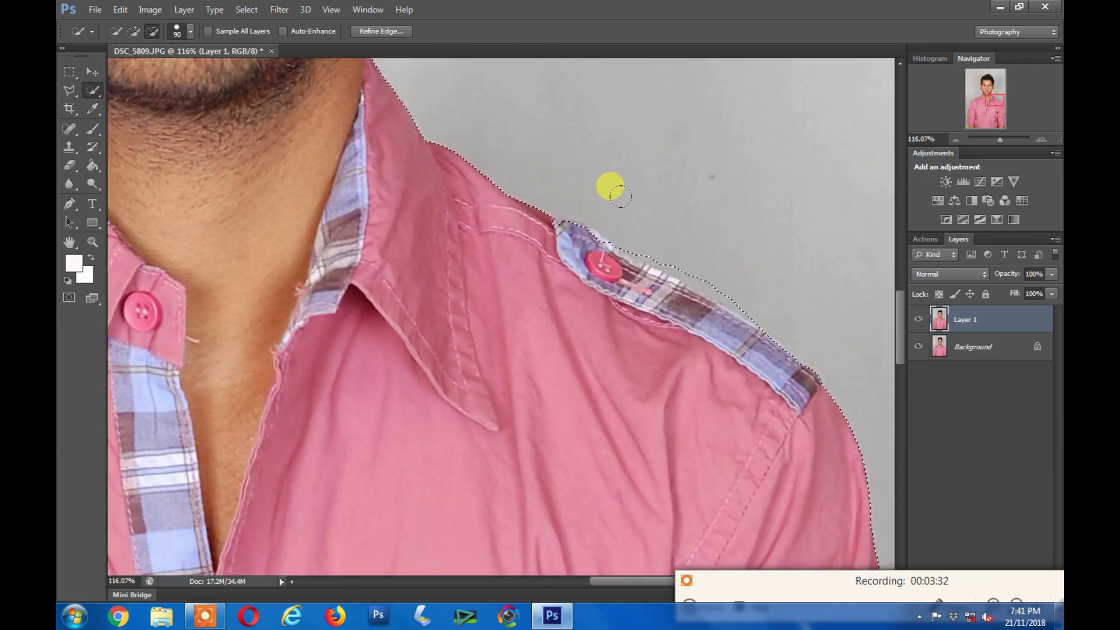
{"action": "left_click_drag", "start_coordinate": [679, 226], "coordinate": [727, 254]}
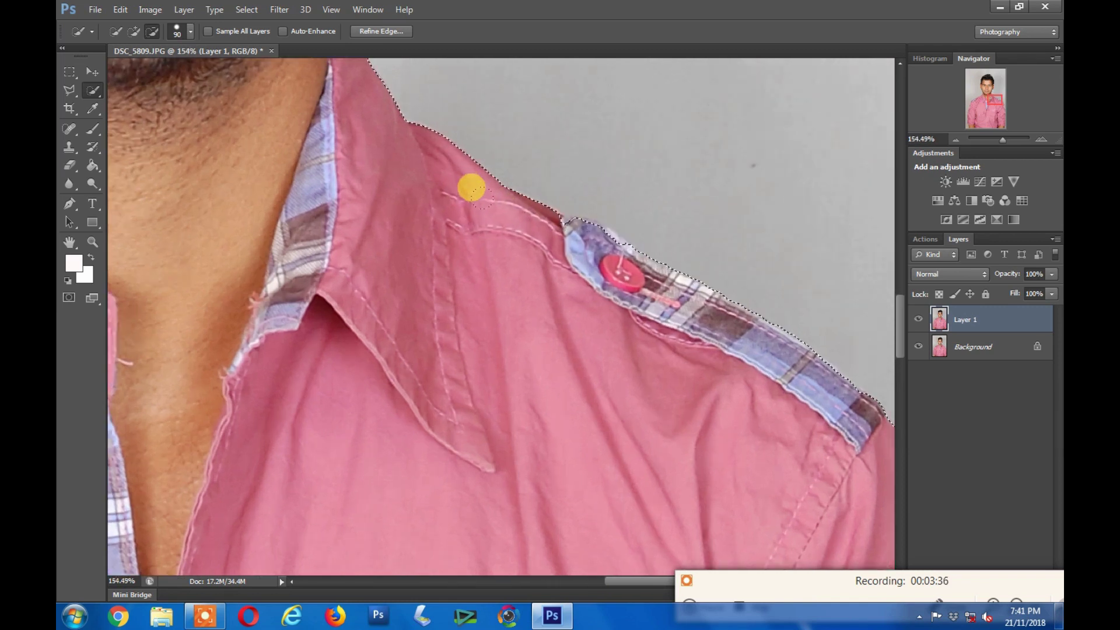
{"action": "scroll", "coordinate": [472, 189], "scroll_direction": "up", "scroll_amount": 3}
{"action": "scroll", "coordinate": [512, 195], "scroll_direction": "up", "scroll_amount": 1}
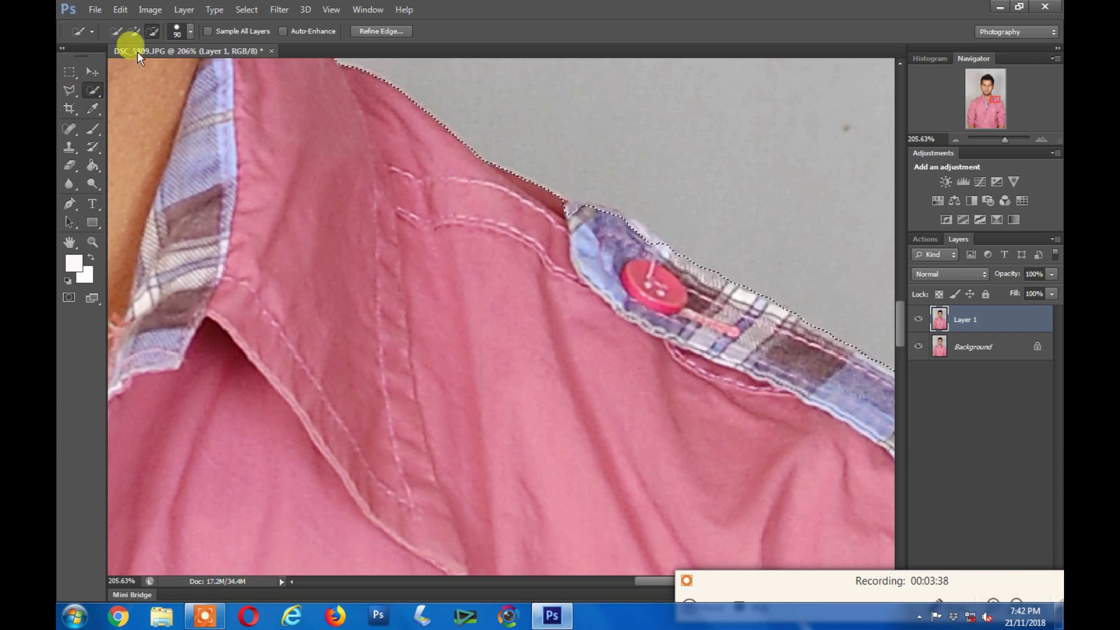
Switch back to Add mode and extend the selection over the right-side spiky hair tips.
{"action": "left_click", "coordinate": [135, 32]}
{"action": "scroll", "coordinate": [457, 164], "scroll_direction": "up", "scroll_amount": 2}
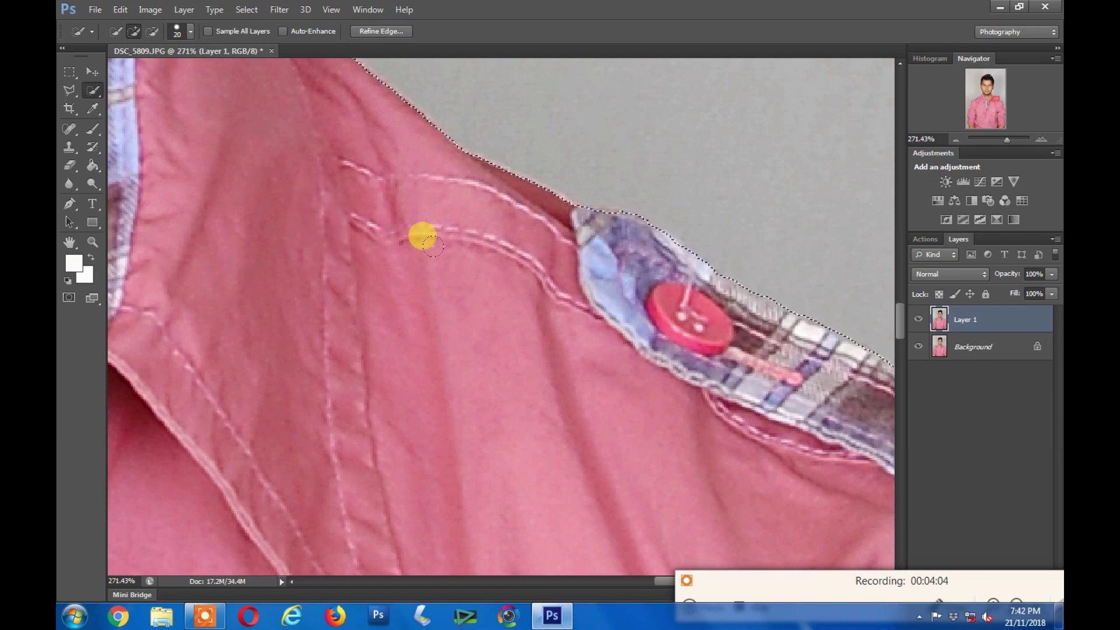
{"action": "scroll", "coordinate": [420, 236], "scroll_direction": "down", "scroll_amount": 1}
{"action": "scroll", "coordinate": [353, 220], "scroll_direction": "down", "scroll_amount": 1}
{"action": "scroll", "coordinate": [324, 217], "scroll_direction": "down", "scroll_amount": 1}
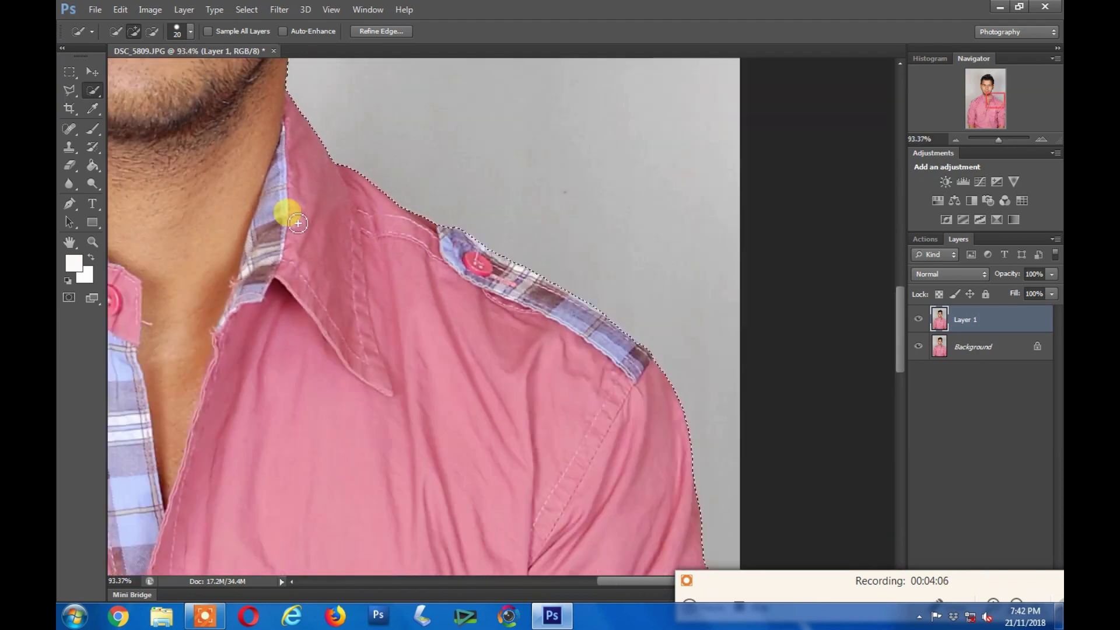
{"action": "mouse_move", "coordinate": [566, 331]}
{"action": "left_mouse_down"}
{"action": "mouse_move", "coordinate": [381, 194]}
{"action": "mouse_move", "coordinate": [387, 267]}
{"action": "left_mouse_up"}
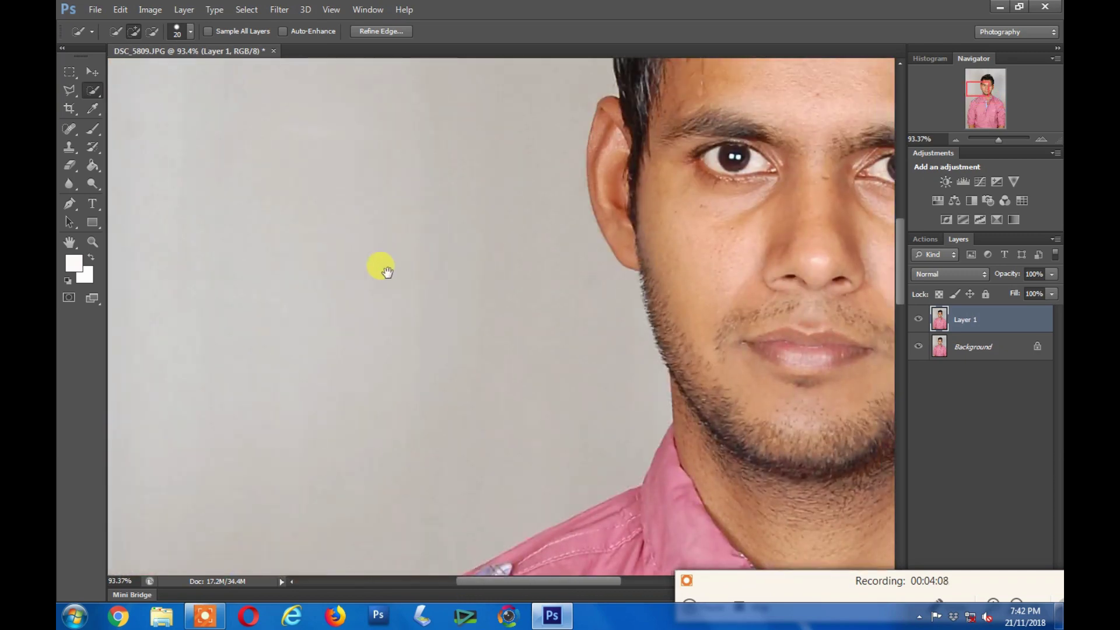
{"action": "scroll", "coordinate": [555, 350], "scroll_direction": "up", "scroll_amount": 1}
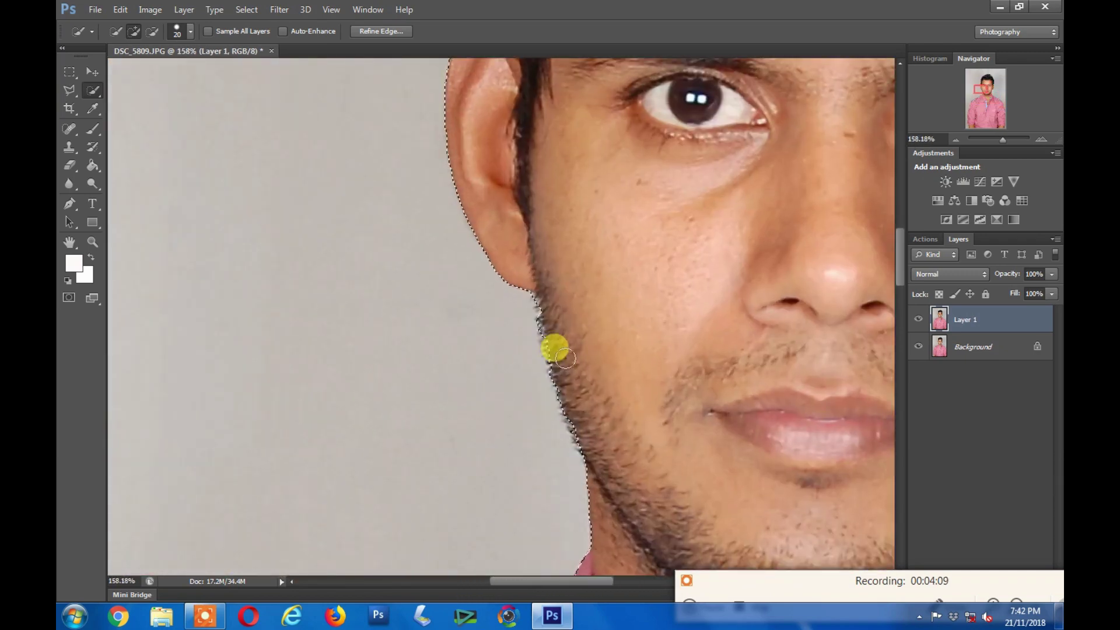
{"action": "scroll", "coordinate": [607, 232], "scroll_direction": "down", "scroll_amount": 1}
{"action": "left_click_drag", "start_coordinate": [607, 232], "coordinate": [508, 294]}
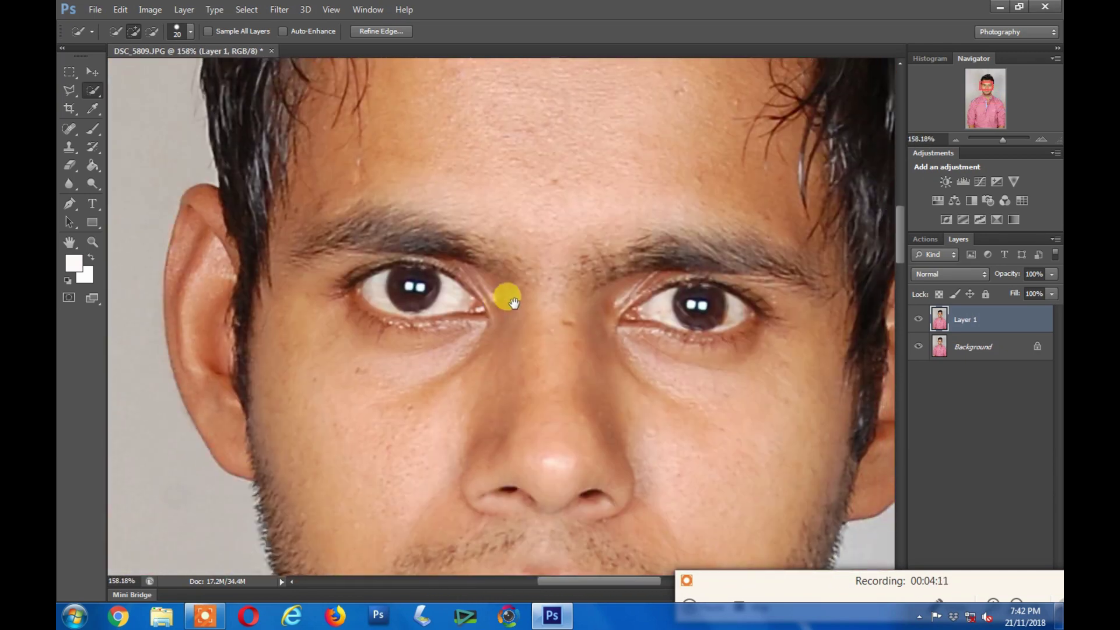
{"action": "scroll", "coordinate": [559, 237], "scroll_direction": "down", "scroll_amount": 1}
{"action": "scroll", "coordinate": [560, 236], "scroll_direction": "down", "scroll_amount": 1}
{"action": "scroll", "coordinate": [542, 204], "scroll_direction": "down", "scroll_amount": 1}
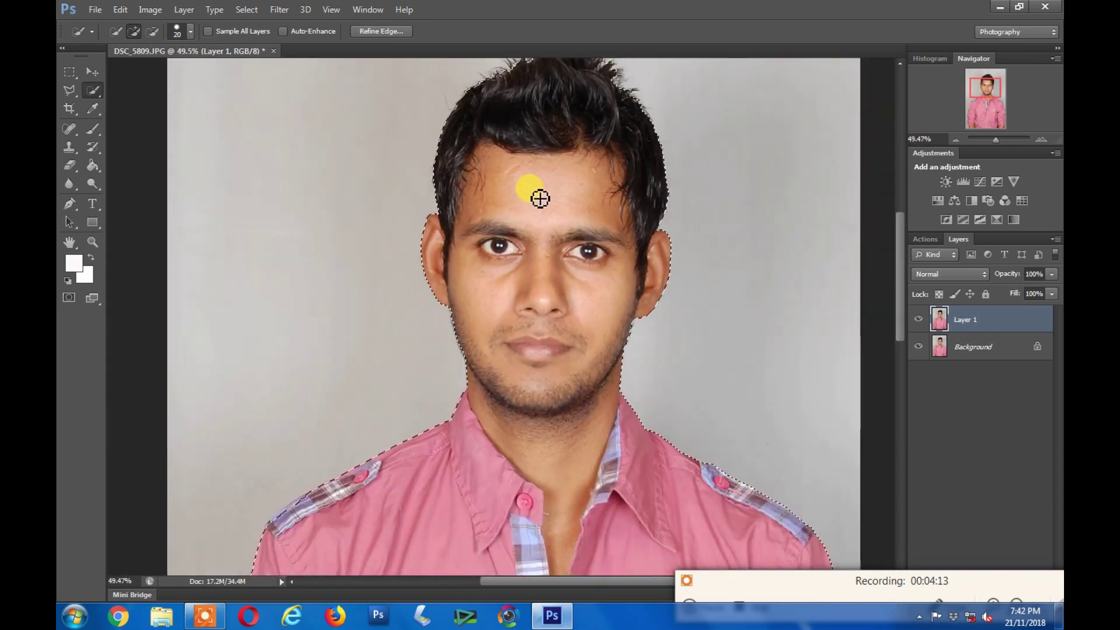
{"action": "scroll", "coordinate": [563, 141], "scroll_direction": "down", "scroll_amount": 1}
{"action": "left_click_drag", "start_coordinate": [550, 121], "coordinate": [510, 217]}
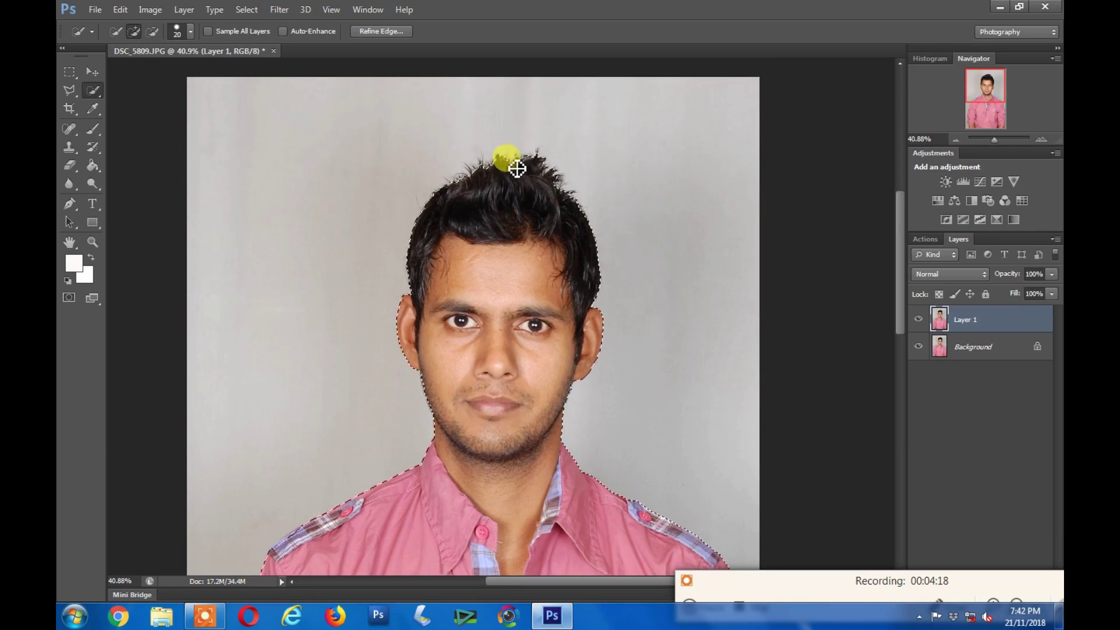
{"action": "scroll", "coordinate": [506, 156], "scroll_direction": "up", "scroll_amount": 1}
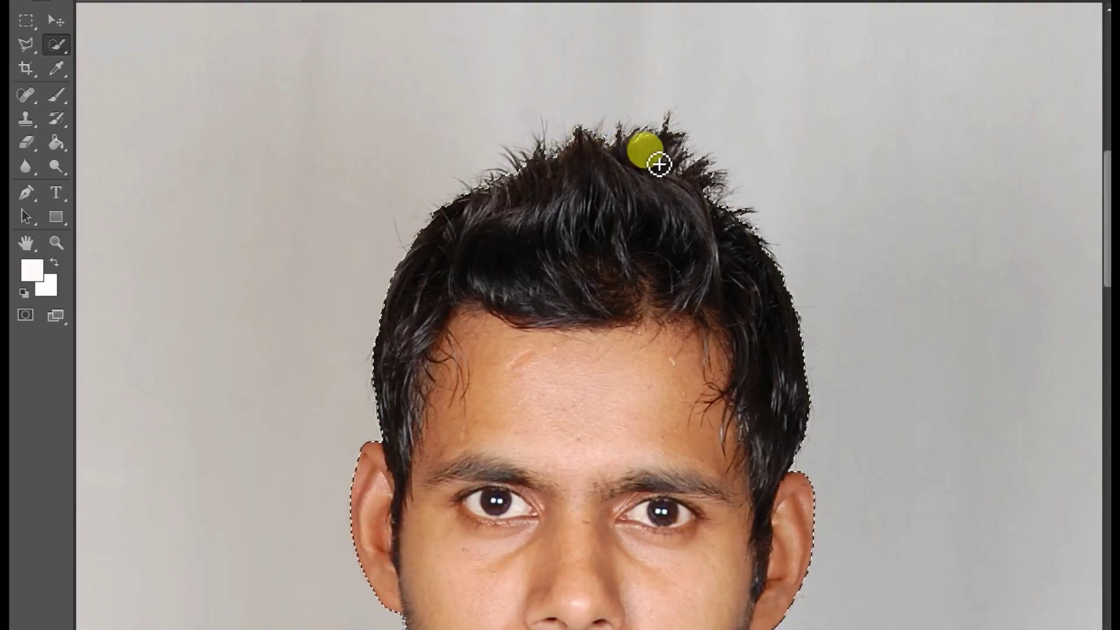
{"action": "left_click_drag", "start_coordinate": [623, 120], "coordinate": [730, 206]}
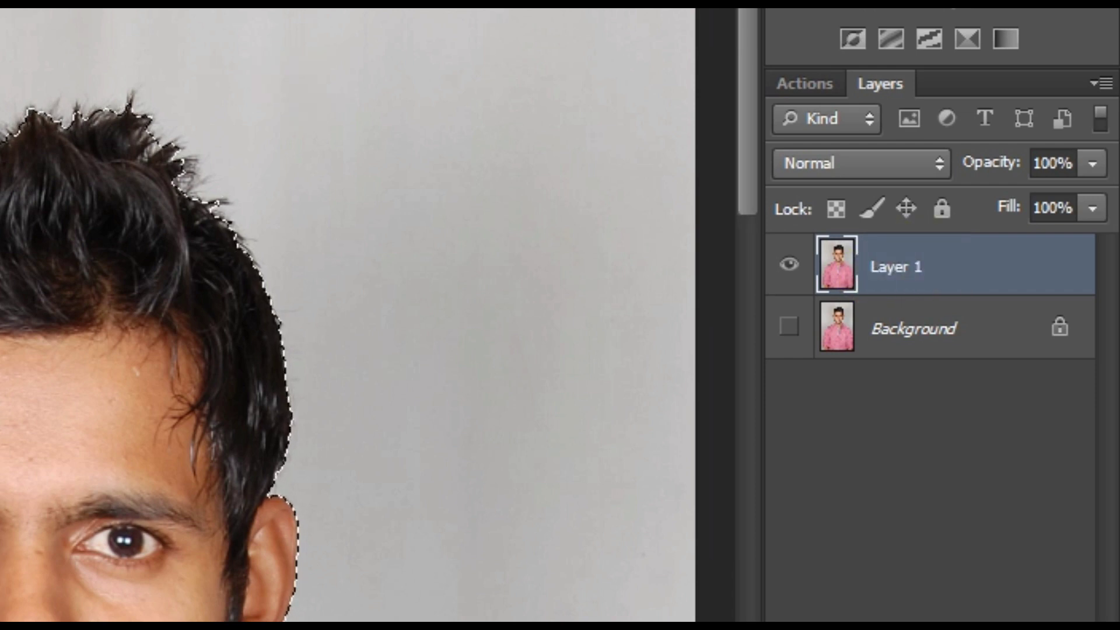
Turn the Background layer's eye back on in the Layers panel.
{"action": "left_click", "coordinate": [918, 346]}
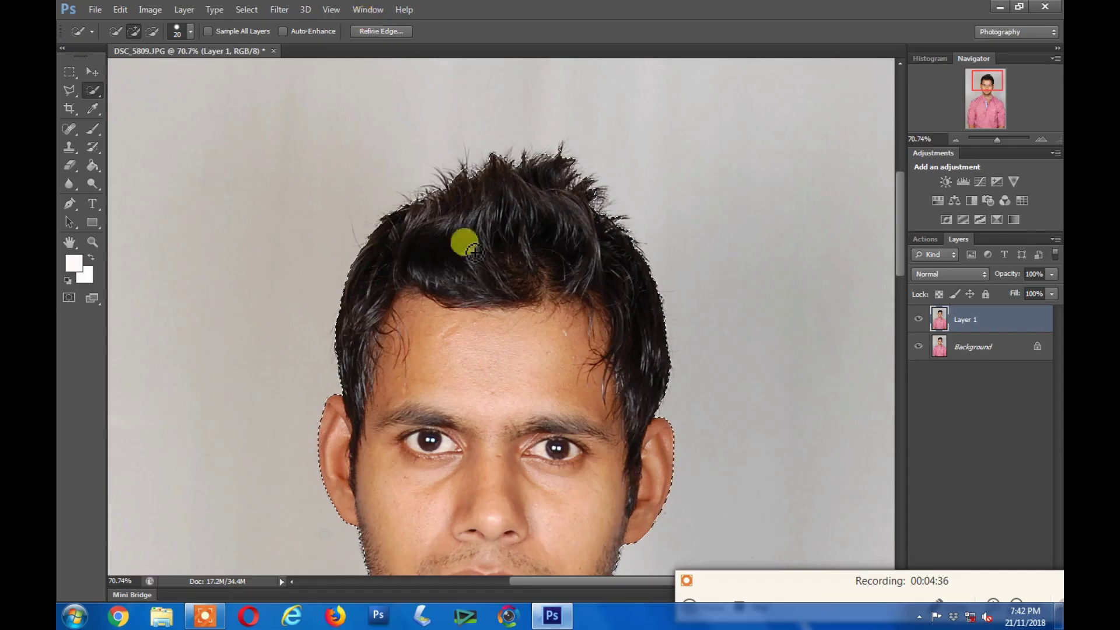
{"action": "left_click", "coordinate": [782, 581]}
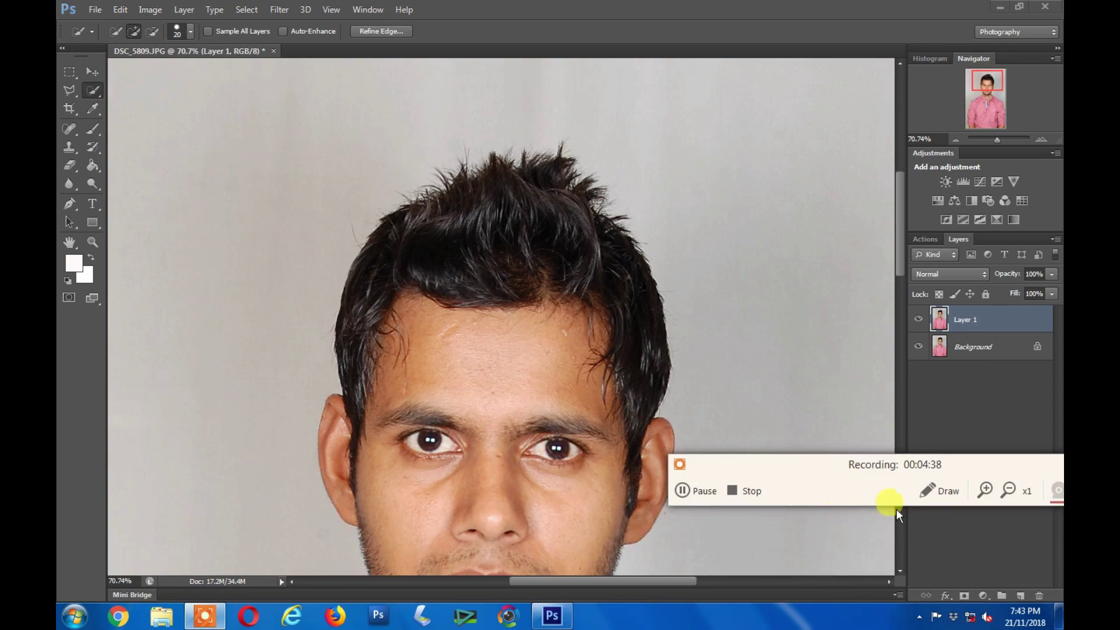
{"action": "left_click", "coordinate": [984, 490]}
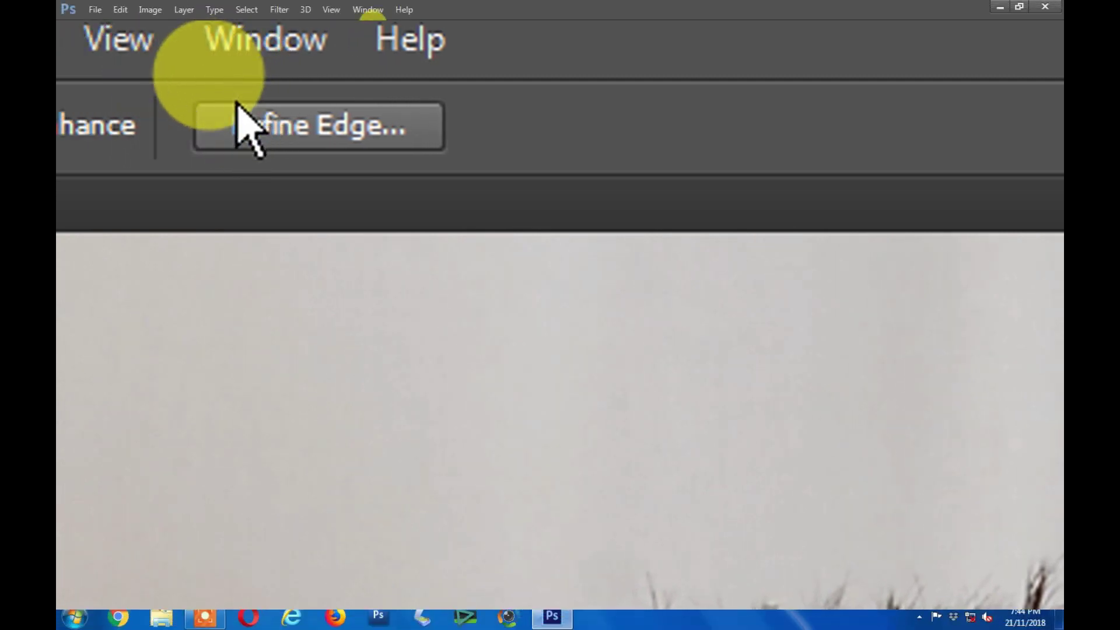
Open Refine Edge and set its View preview to On Layers.
{"action": "left_click", "coordinate": [245, 124]}
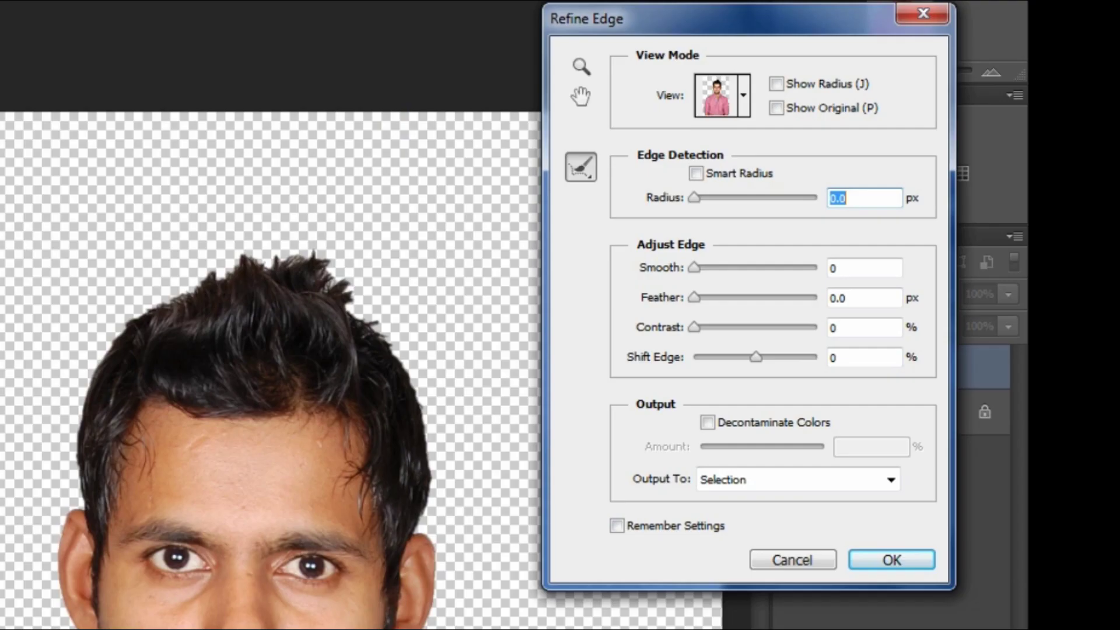
{"action": "left_click", "coordinate": [745, 95]}
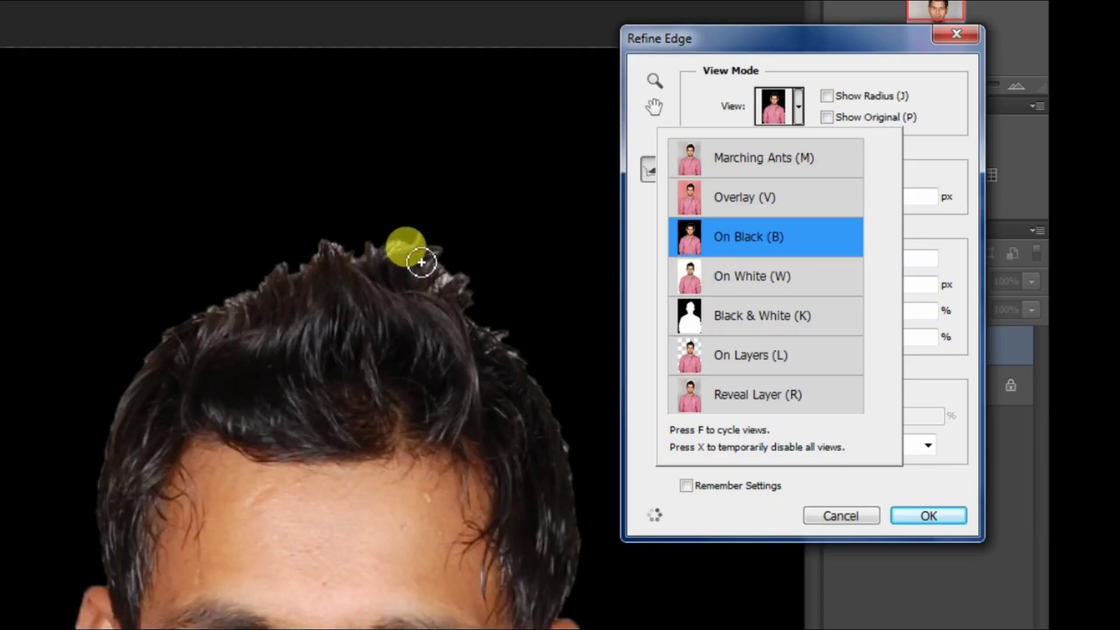
{"action": "scroll", "coordinate": [421, 262], "scroll_direction": "up", "scroll_amount": 1}
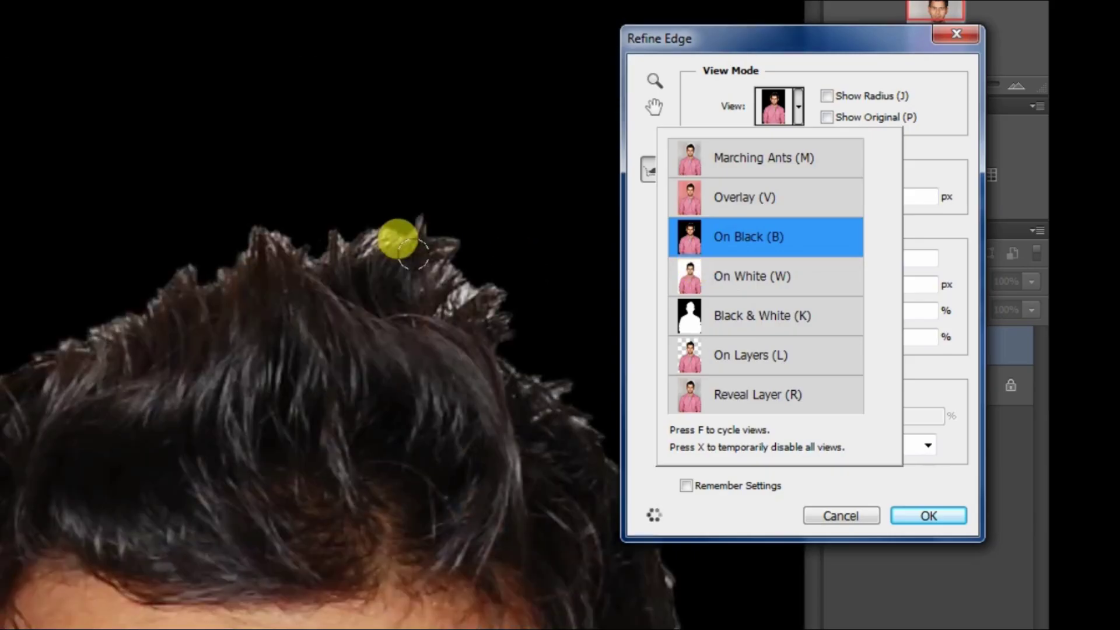
{"action": "scroll", "coordinate": [400, 238], "scroll_direction": "up", "scroll_amount": 1}
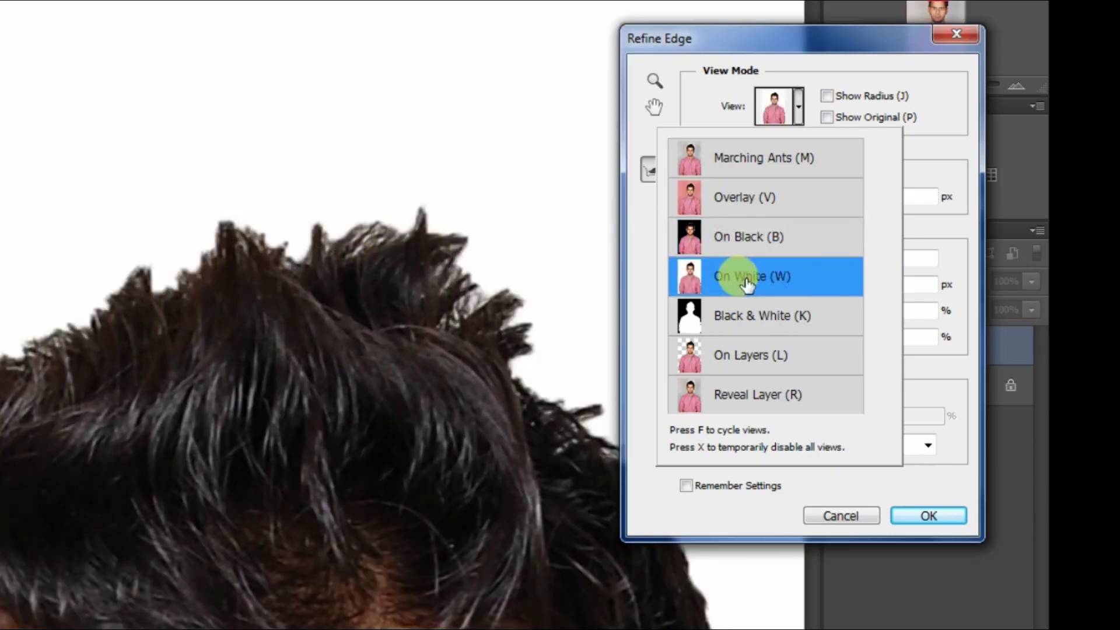
{"action": "scroll", "coordinate": [633, 252], "scroll_direction": "up", "scroll_amount": 2}
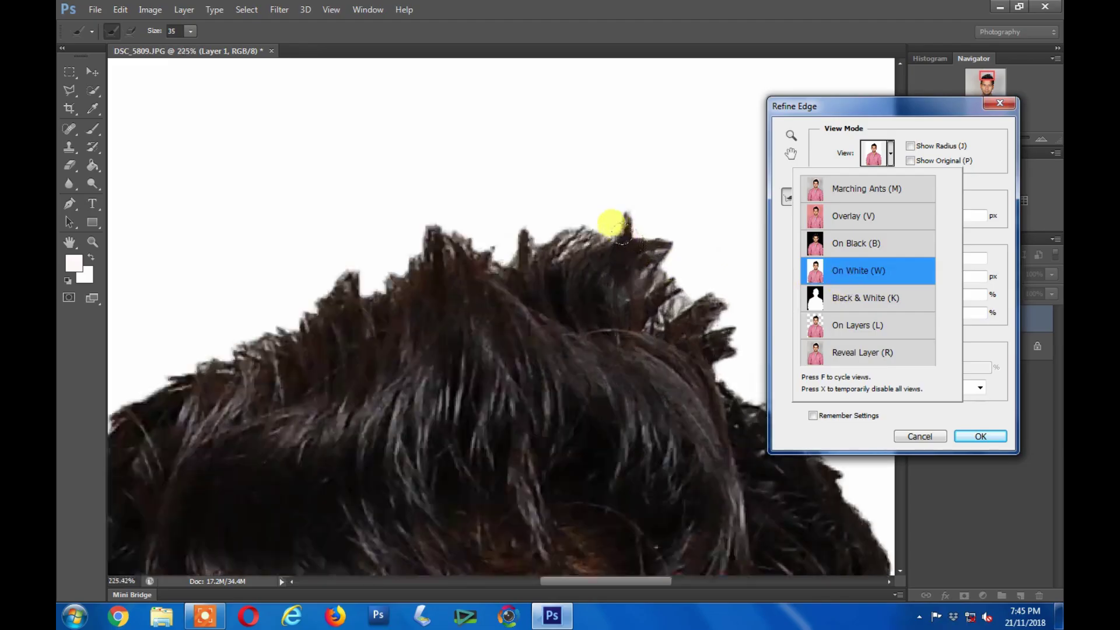
{"action": "scroll", "coordinate": [610, 222], "scroll_direction": "down", "scroll_amount": 1}
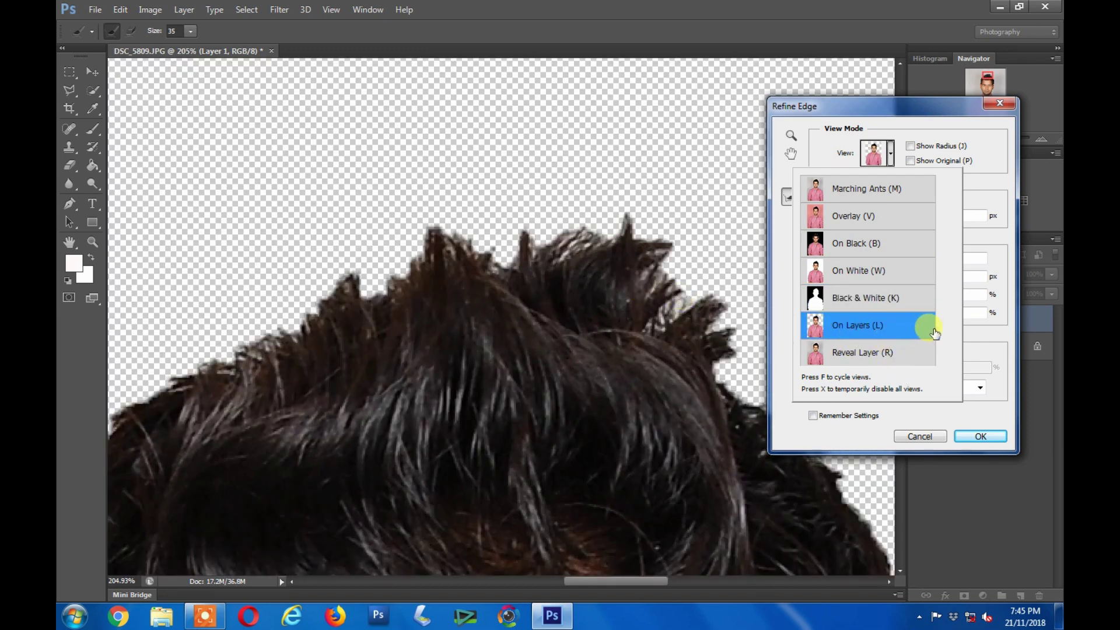
{"action": "left_click", "coordinate": [821, 151]}
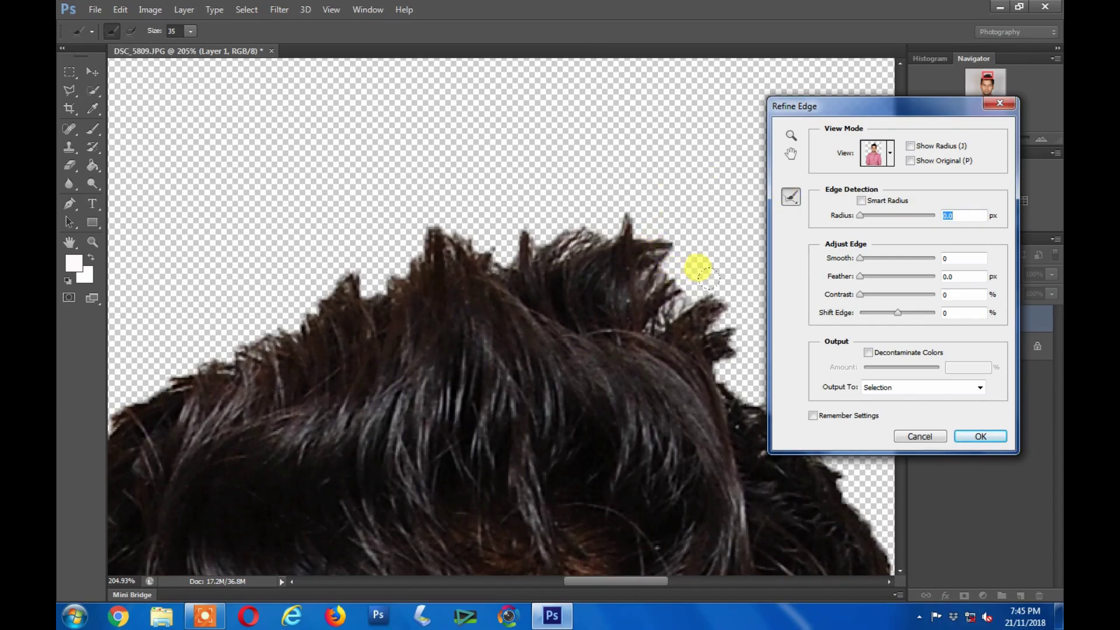
Paint Refine Radius strokes along the top, left and right hair edges.
{"action": "mouse_move", "coordinate": [709, 279]}
{"action": "left_mouse_down"}
{"action": "mouse_move", "coordinate": [720, 286]}
{"action": "mouse_move", "coordinate": [561, 197]}
{"action": "left_mouse_up"}
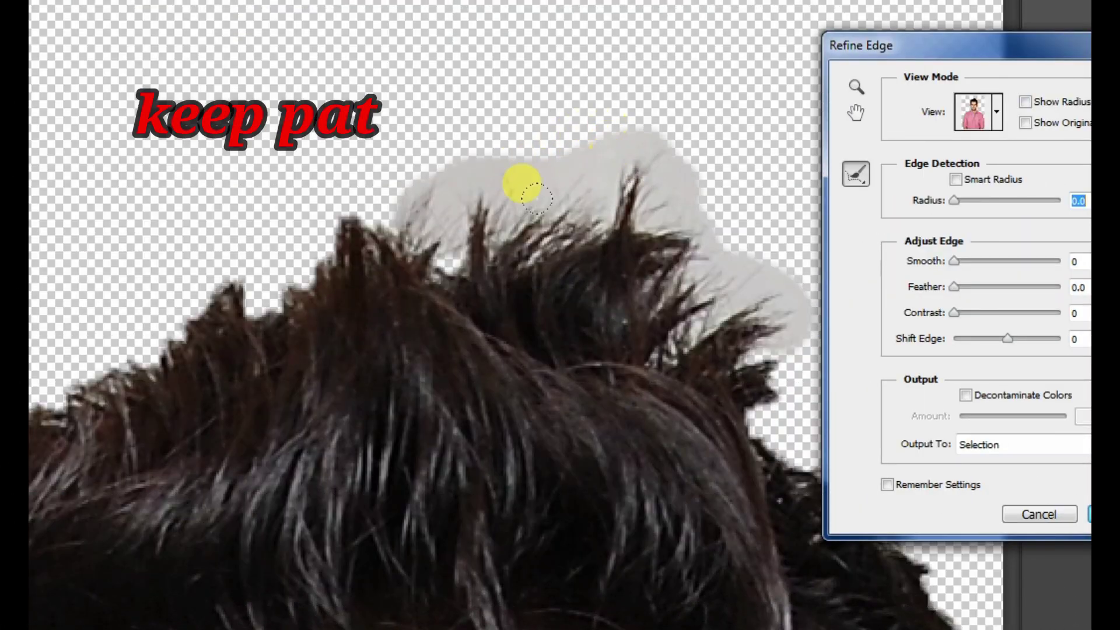
{"action": "mouse_move", "coordinate": [520, 182]}
{"action": "left_mouse_down"}
{"action": "mouse_move", "coordinate": [306, 178]}
{"action": "mouse_move", "coordinate": [217, 211]}
{"action": "left_mouse_up"}
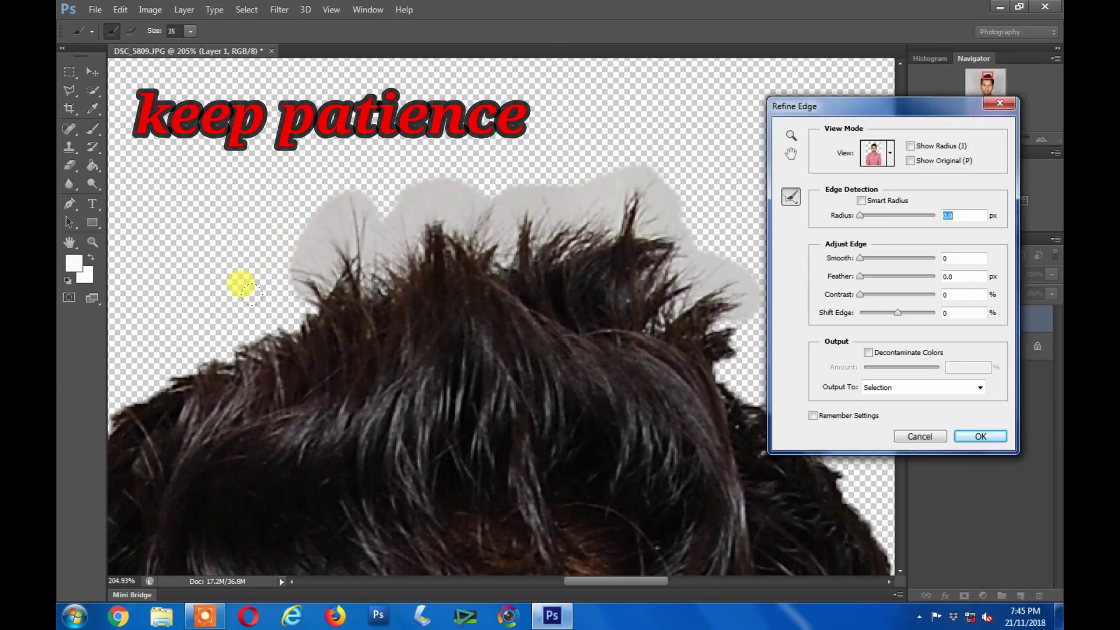
{"action": "mouse_move", "coordinate": [217, 211]}
{"action": "left_mouse_down"}
{"action": "mouse_move", "coordinate": [207, 287]}
{"action": "mouse_move", "coordinate": [261, 250]}
{"action": "left_mouse_up"}
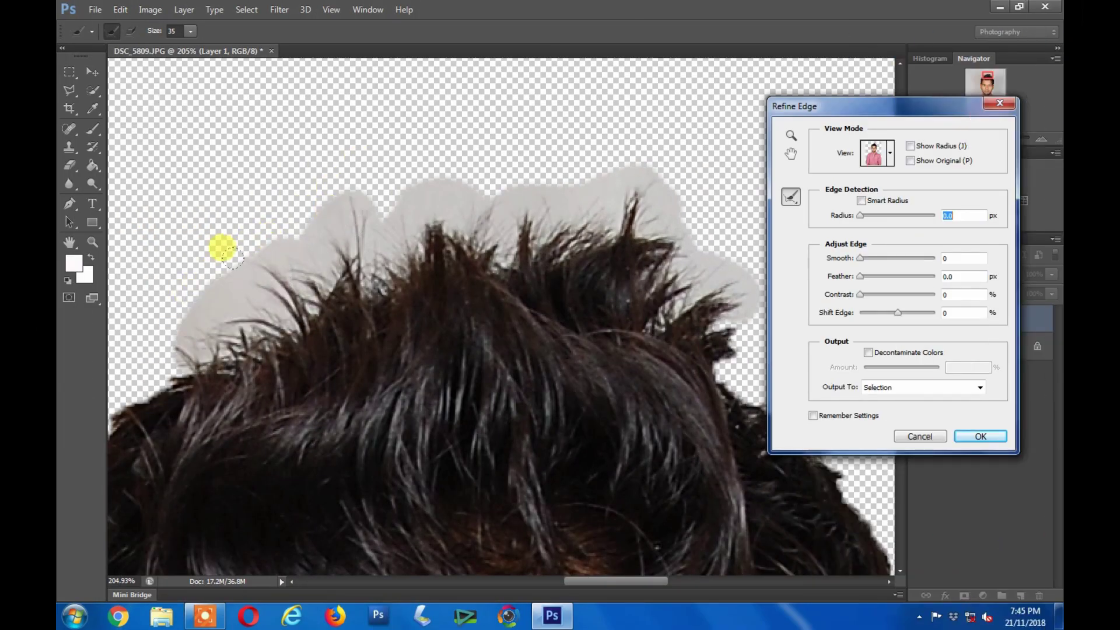
{"action": "mouse_move", "coordinate": [196, 322]}
{"action": "left_mouse_down"}
{"action": "mouse_move", "coordinate": [124, 359]}
{"action": "mouse_move", "coordinate": [138, 300]}
{"action": "mouse_move", "coordinate": [210, 274]}
{"action": "left_mouse_up"}
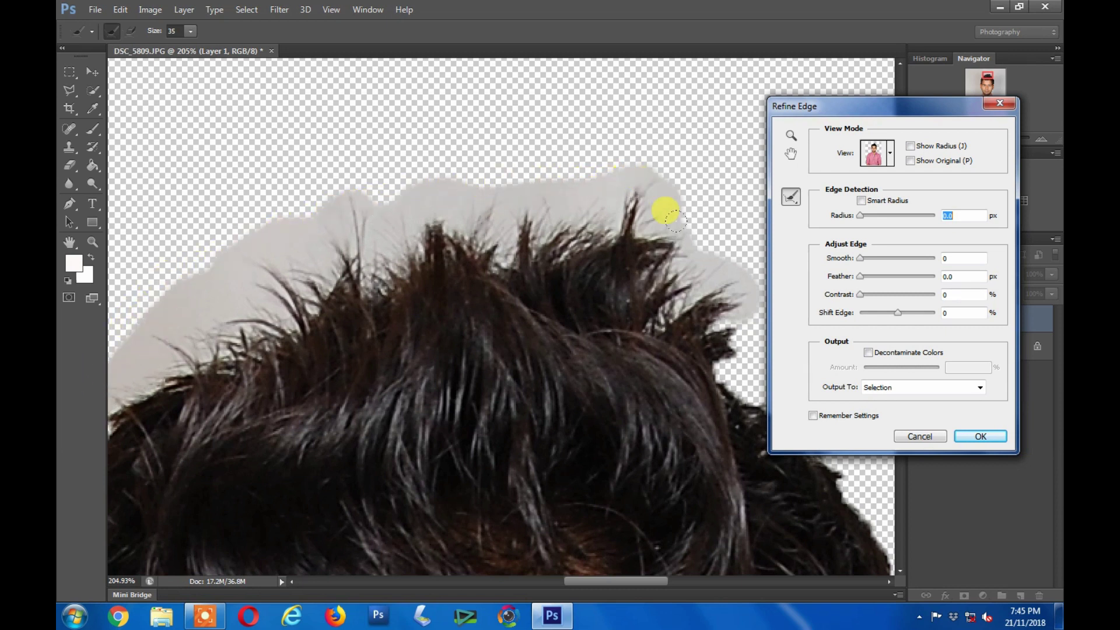
{"action": "mouse_move", "coordinate": [664, 211]}
{"action": "left_mouse_down"}
{"action": "mouse_move", "coordinate": [712, 258]}
{"action": "mouse_move", "coordinate": [702, 305]}
{"action": "mouse_move", "coordinate": [728, 323]}
{"action": "left_mouse_up"}
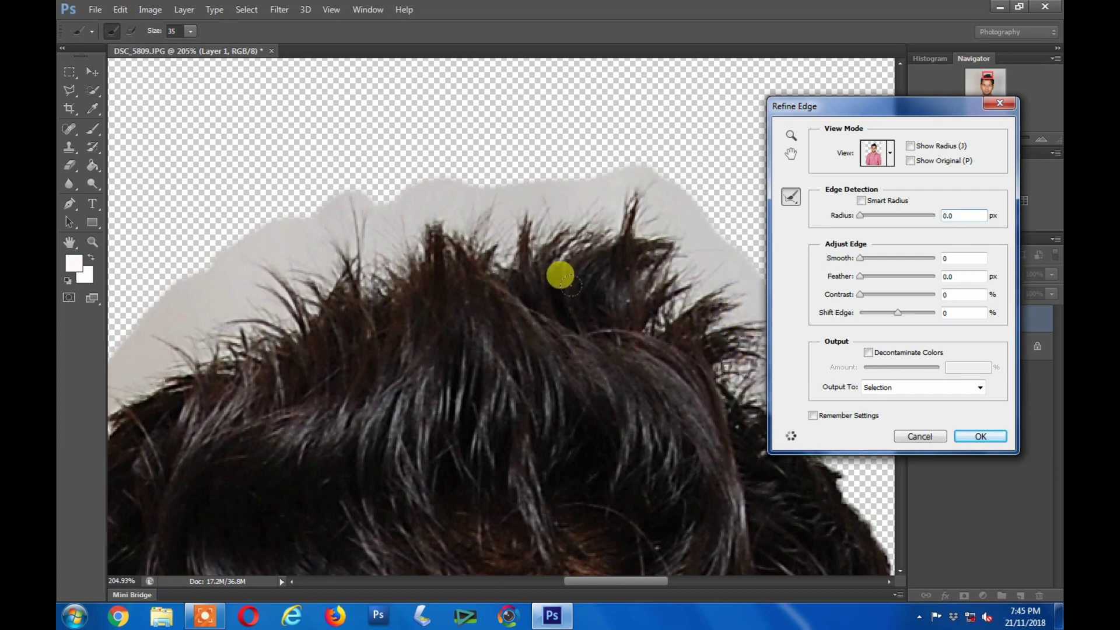
Refine the edge down the right side of the hair.
{"action": "scroll", "coordinate": [525, 277], "scroll_direction": "down", "scroll_amount": 5}
{"action": "scroll", "coordinate": [516, 289], "scroll_direction": "down", "scroll_amount": 2}
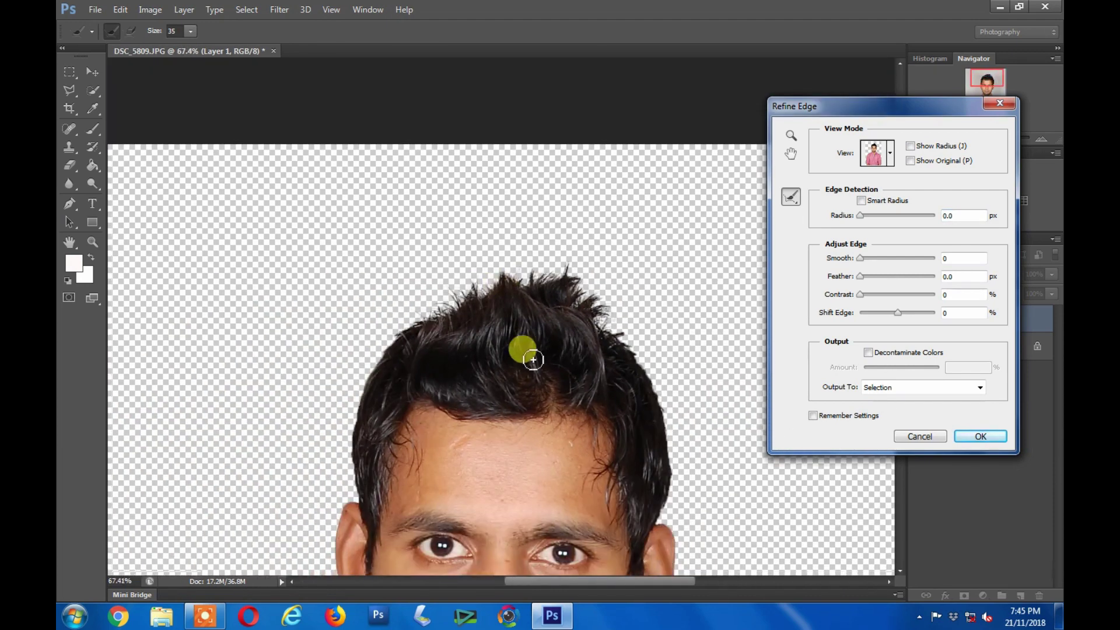
{"action": "scroll", "coordinate": [636, 315], "scroll_direction": "up", "scroll_amount": 3}
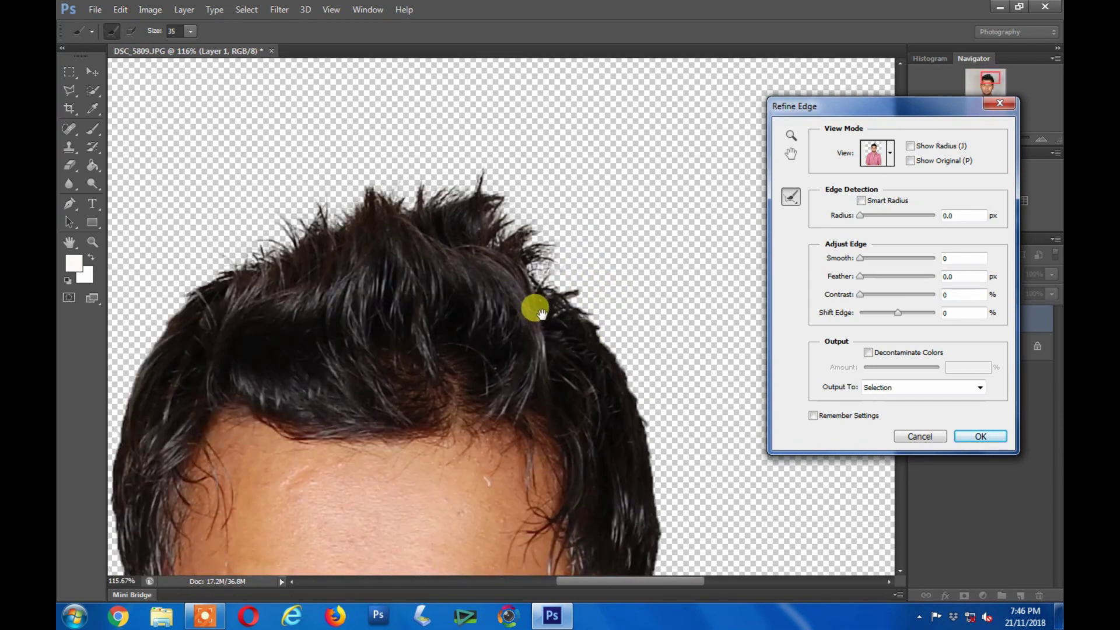
{"action": "left_click_drag", "start_coordinate": [599, 376], "coordinate": [575, 273]}
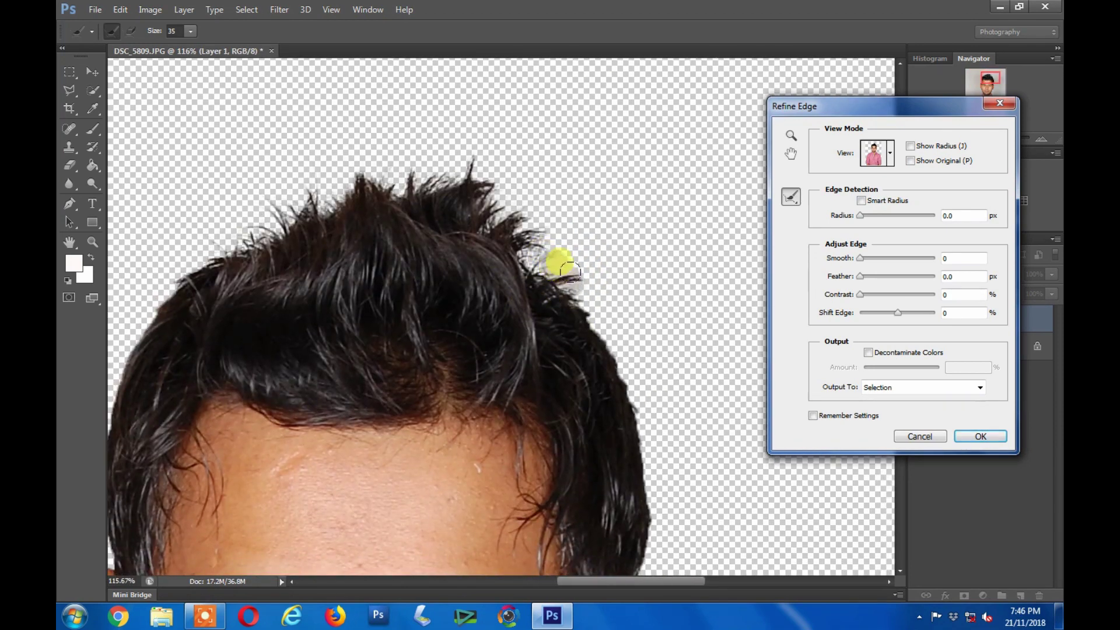
{"action": "mouse_move", "coordinate": [547, 255]}
{"action": "left_mouse_down"}
{"action": "mouse_move", "coordinate": [582, 273]}
{"action": "mouse_move", "coordinate": [544, 255]}
{"action": "mouse_move", "coordinate": [597, 307]}
{"action": "mouse_move", "coordinate": [625, 367]}
{"action": "left_mouse_up"}
{"action": "mouse_move", "coordinate": [628, 410]}
{"action": "left_mouse_down"}
{"action": "mouse_move", "coordinate": [625, 370]}
{"action": "mouse_move", "coordinate": [632, 548]}
{"action": "left_mouse_up"}
{"action": "left_click_drag", "start_coordinate": [620, 590], "coordinate": [514, 448]}
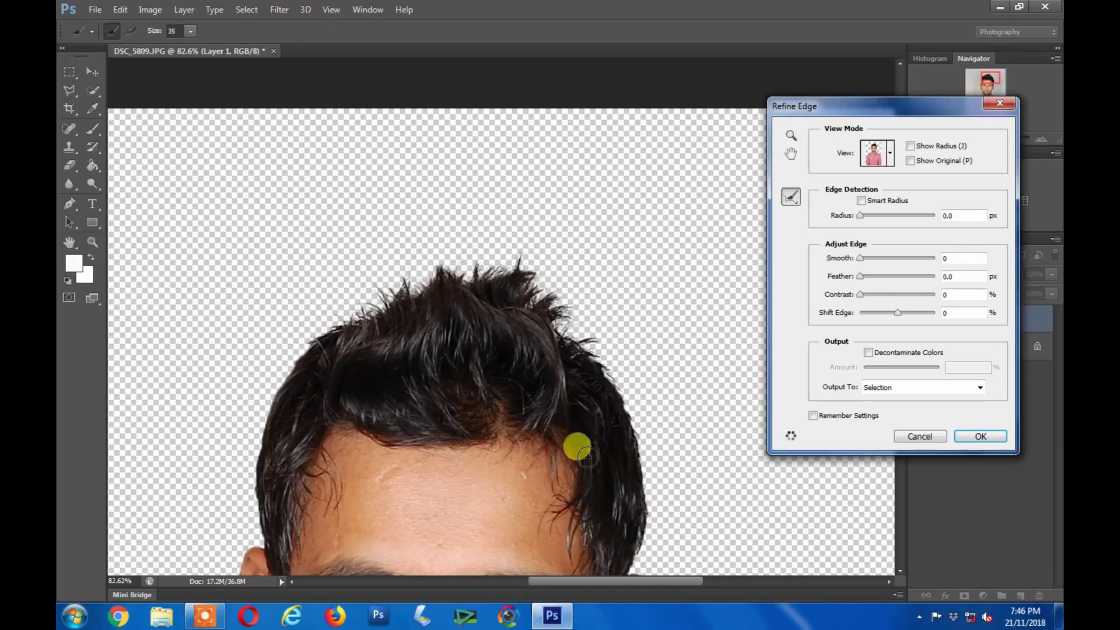
Refine the edge from the temple down along the ear.
{"action": "scroll", "coordinate": [548, 364], "scroll_direction": "up", "scroll_amount": 5}
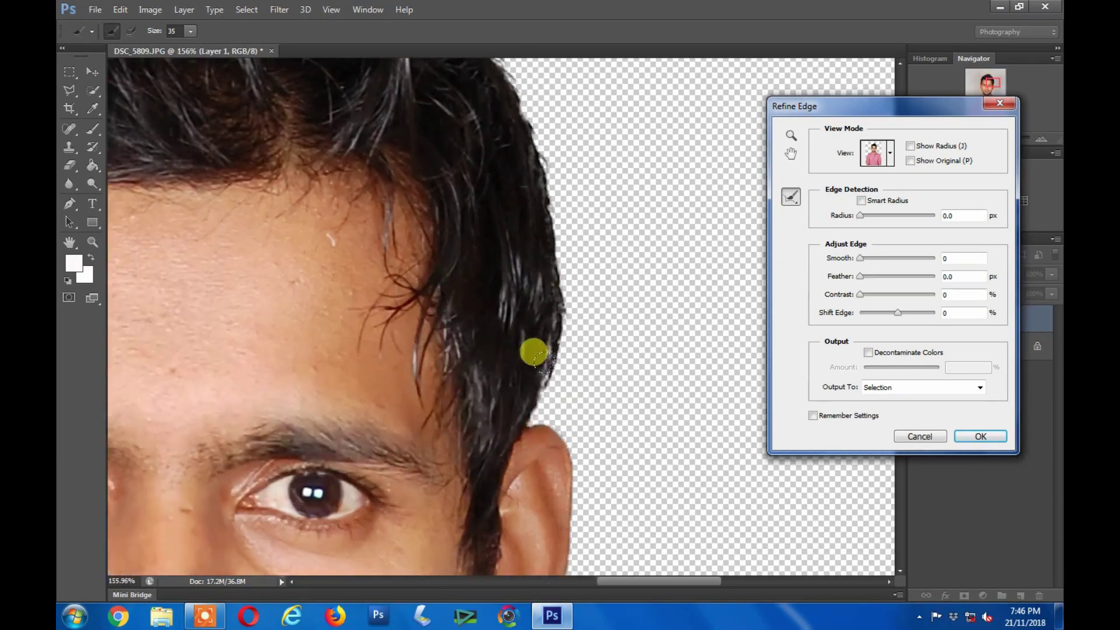
{"action": "mouse_move", "coordinate": [570, 289]}
{"action": "left_mouse_down"}
{"action": "mouse_move", "coordinate": [537, 399]}
{"action": "mouse_move", "coordinate": [563, 450]}
{"action": "left_mouse_up"}
{"action": "left_click_drag", "start_coordinate": [520, 513], "coordinate": [483, 278]}
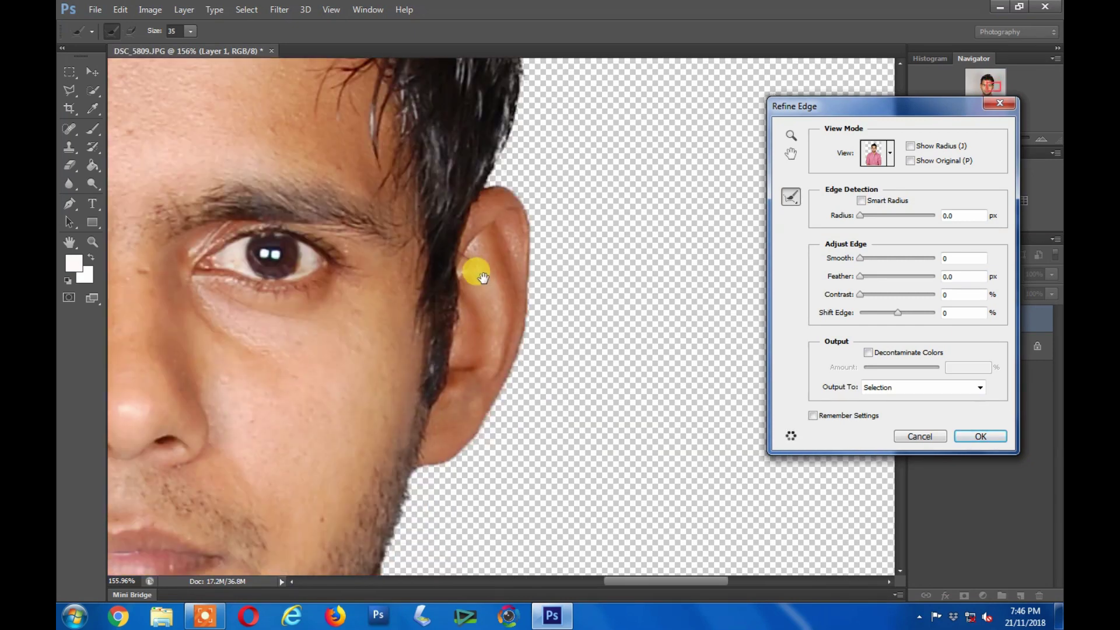
{"action": "scroll", "coordinate": [533, 357], "scroll_direction": "down", "scroll_amount": 2}
{"action": "scroll", "coordinate": [508, 380], "scroll_direction": "down", "scroll_amount": 2}
{"action": "scroll", "coordinate": [445, 303], "scroll_direction": "down", "scroll_amount": 1}
Refine the jaw edges below both ears and down the jawline.
{"action": "scroll", "coordinate": [527, 271], "scroll_direction": "up", "scroll_amount": 3}
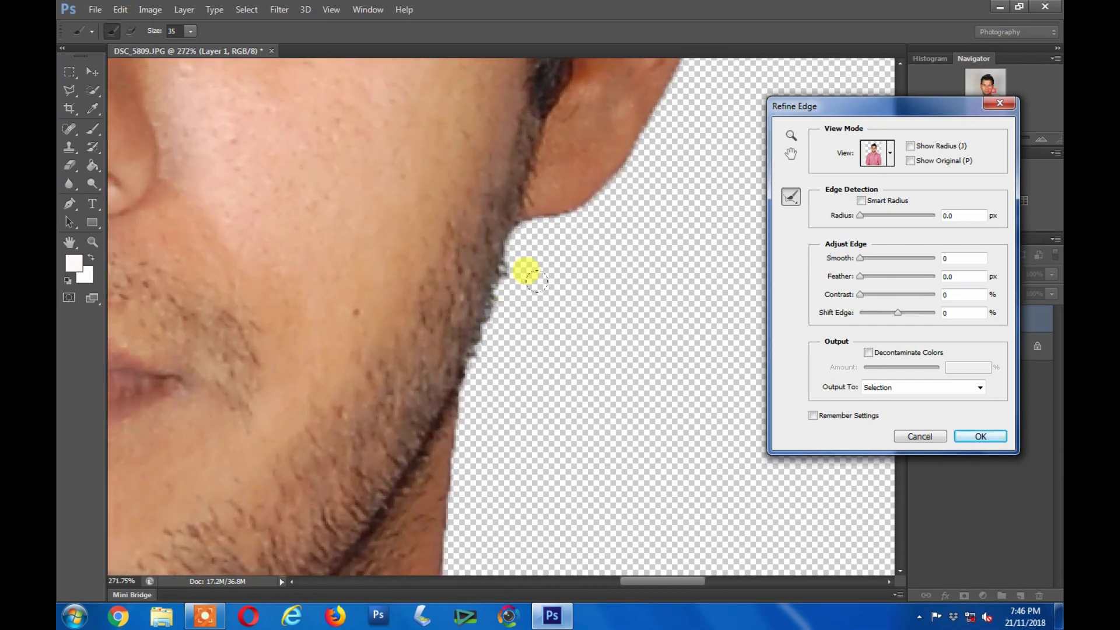
{"action": "mouse_move", "coordinate": [507, 239]}
{"action": "left_mouse_down"}
{"action": "mouse_move", "coordinate": [470, 352]}
{"action": "mouse_move", "coordinate": [488, 237]}
{"action": "mouse_move", "coordinate": [474, 321]}
{"action": "left_mouse_up"}
{"action": "left_click_drag", "start_coordinate": [250, 326], "coordinate": [571, 323]}
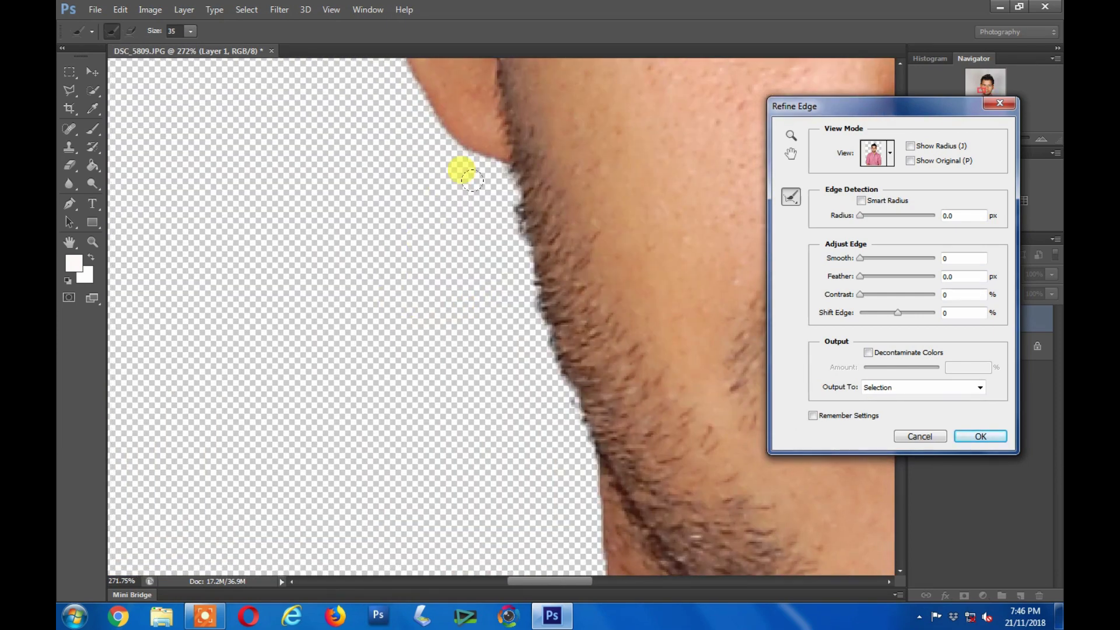
{"action": "mouse_move", "coordinate": [467, 173]}
{"action": "left_mouse_down"}
{"action": "mouse_move", "coordinate": [484, 278]}
{"action": "mouse_move", "coordinate": [472, 205]}
{"action": "left_mouse_up"}
{"action": "mouse_move", "coordinate": [492, 298]}
{"action": "left_mouse_down"}
{"action": "mouse_move", "coordinate": [545, 424]}
{"action": "mouse_move", "coordinate": [535, 415]}
{"action": "left_mouse_up"}
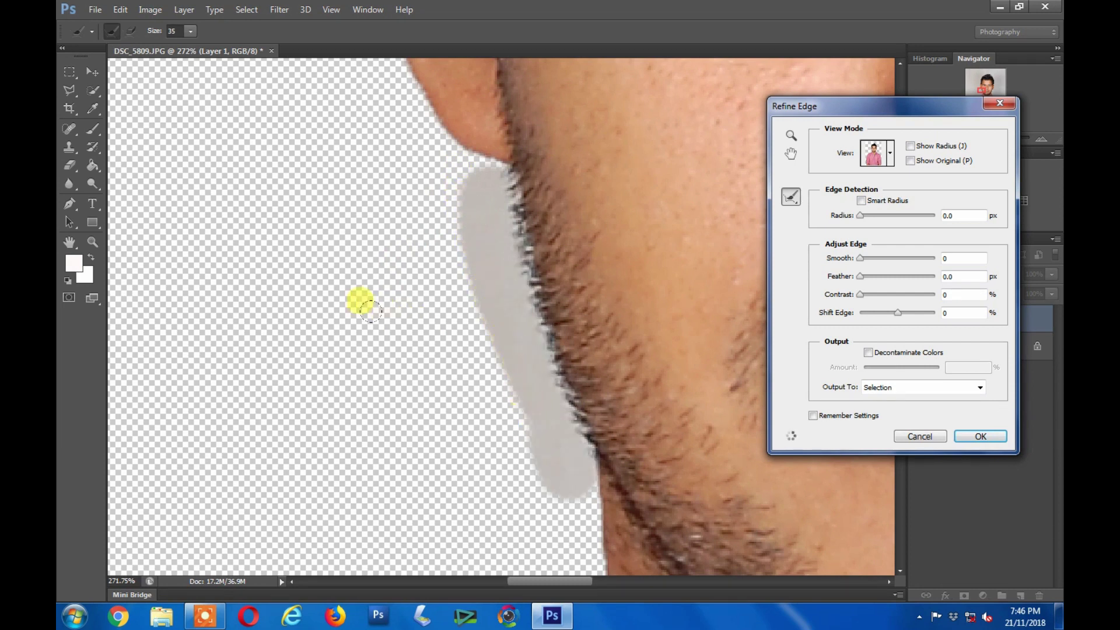
Paint Refine Radius over the stray strands along the top of the hair.
{"action": "scroll", "coordinate": [449, 200], "scroll_direction": "up", "scroll_amount": 5}
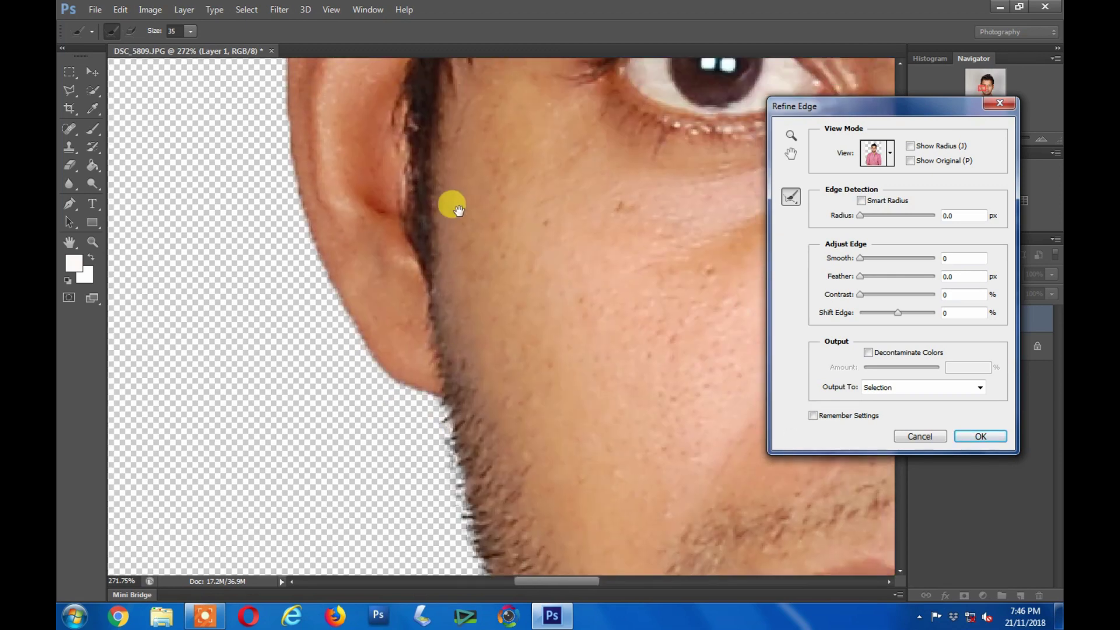
{"action": "scroll", "coordinate": [430, 215], "scroll_direction": "up", "scroll_amount": 5}
{"action": "scroll", "coordinate": [424, 223], "scroll_direction": "up", "scroll_amount": 4}
{"action": "scroll", "coordinate": [432, 234], "scroll_direction": "up", "scroll_amount": 3}
{"action": "scroll", "coordinate": [583, 222], "scroll_direction": "up", "scroll_amount": 3}
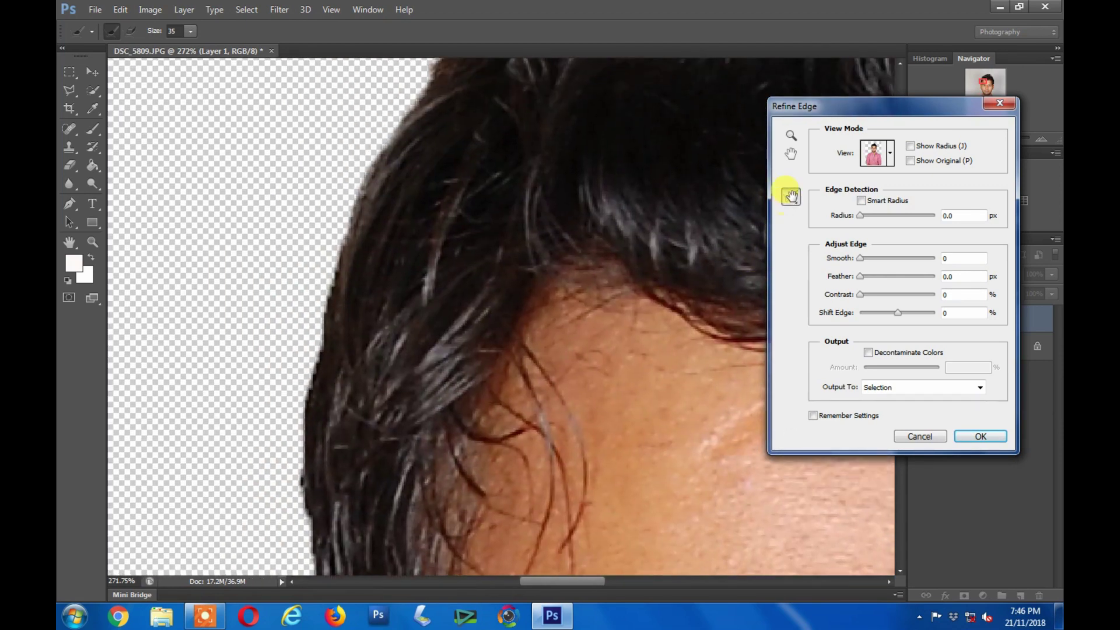
{"action": "scroll", "coordinate": [758, 204], "scroll_direction": "up", "scroll_amount": 3}
{"action": "mouse_move", "coordinate": [604, 175]}
{"action": "left_mouse_down"}
{"action": "mouse_move", "coordinate": [420, 383]}
{"action": "mouse_move", "coordinate": [459, 316]}
{"action": "left_mouse_up"}
{"action": "scroll", "coordinate": [459, 317], "scroll_direction": "down", "scroll_amount": 2}
{"action": "scroll", "coordinate": [513, 268], "scroll_direction": "down", "scroll_amount": 2}
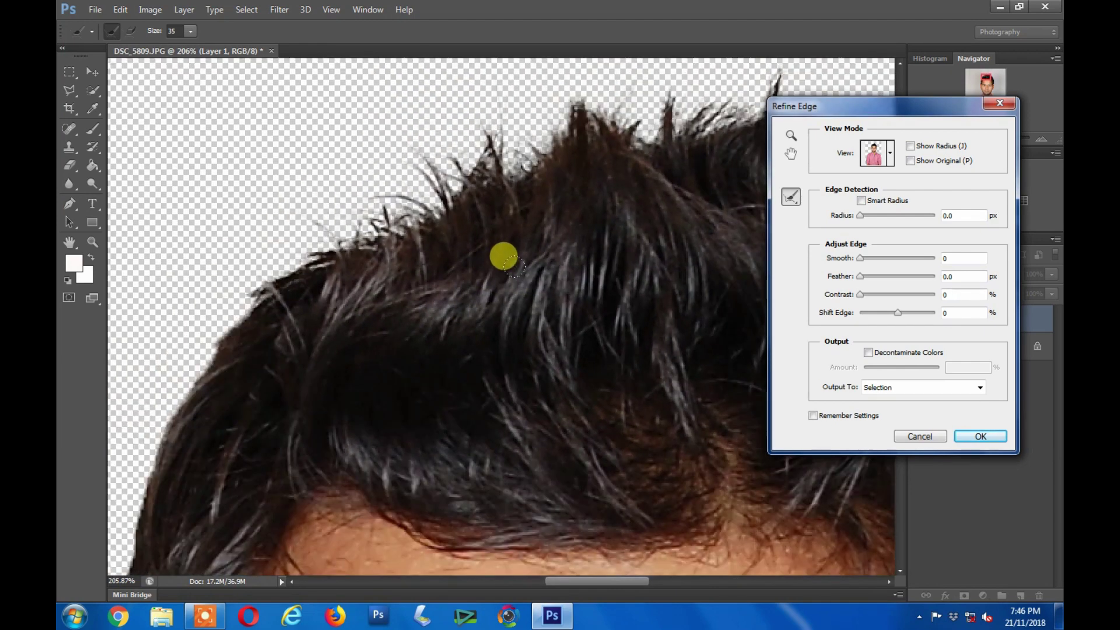
{"action": "scroll", "coordinate": [527, 240], "scroll_direction": "right", "scroll_amount": 2}
{"action": "scroll", "coordinate": [568, 225], "scroll_direction": "right", "scroll_amount": 2}
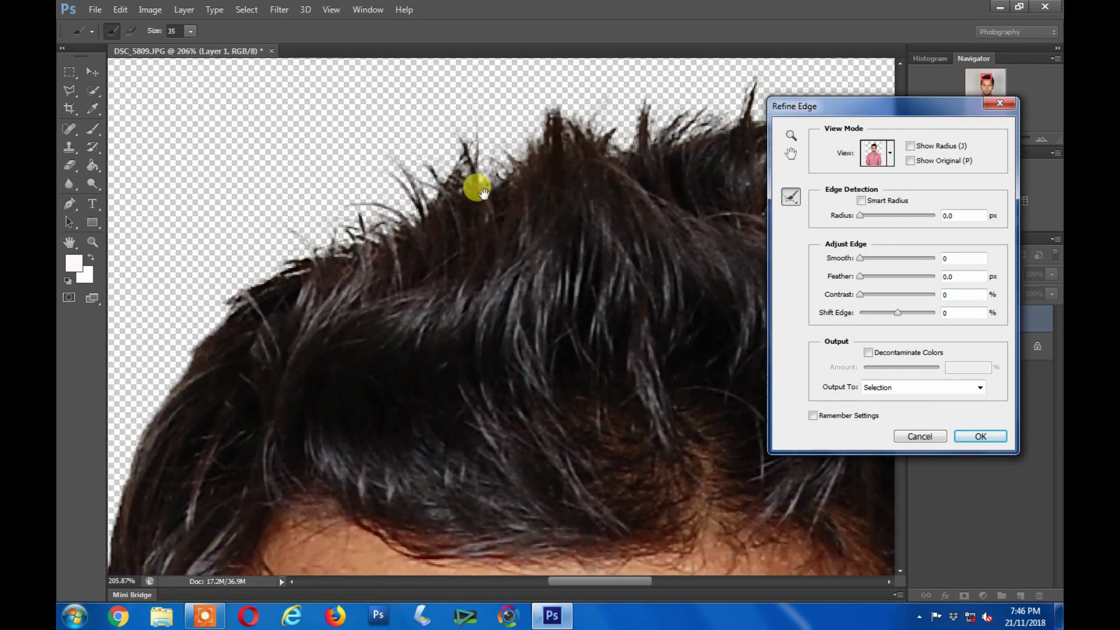
{"action": "left_click_drag", "start_coordinate": [364, 152], "coordinate": [409, 155]}
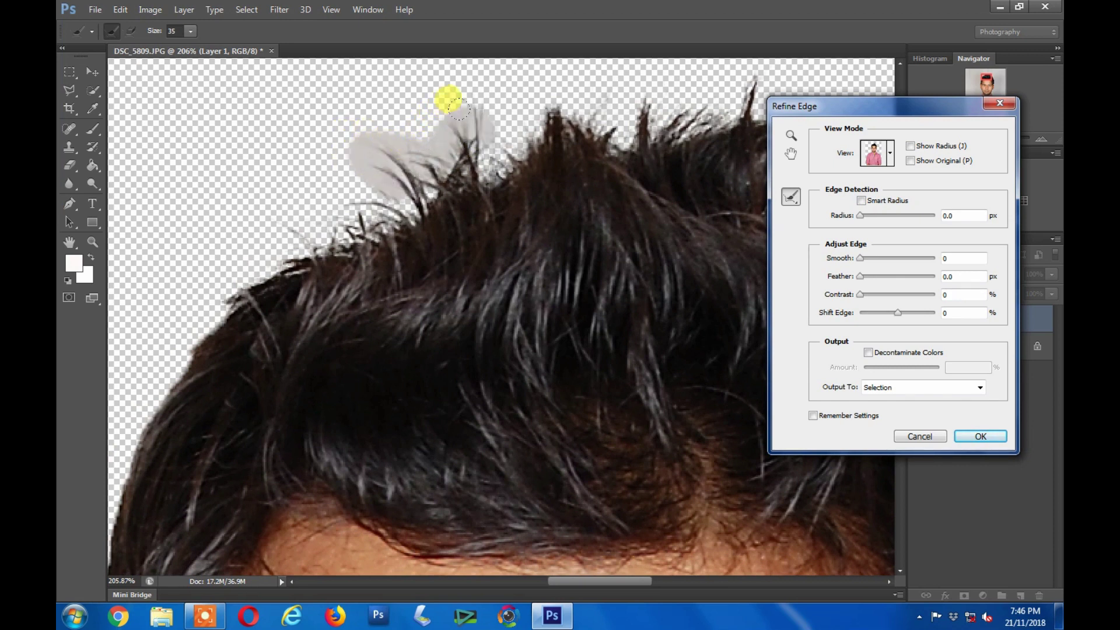
{"action": "mouse_move", "coordinate": [458, 109]}
{"action": "left_mouse_down"}
{"action": "mouse_move", "coordinate": [485, 135]}
{"action": "mouse_move", "coordinate": [507, 124]}
{"action": "left_mouse_up"}
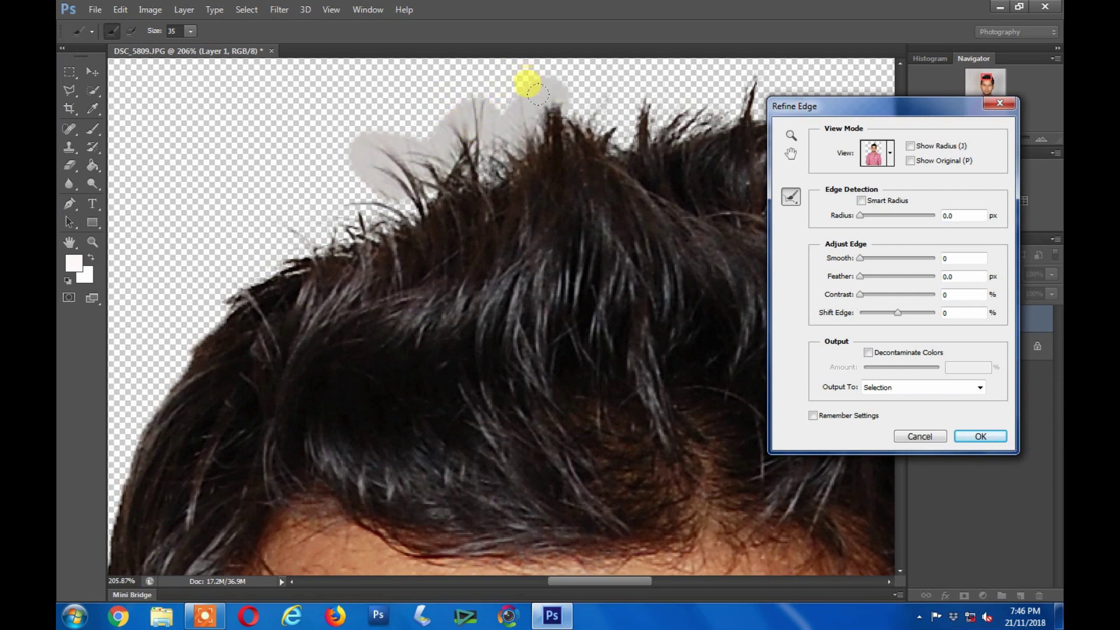
{"action": "mouse_move", "coordinate": [549, 109]}
{"action": "left_mouse_down"}
{"action": "mouse_move", "coordinate": [472, 99]}
{"action": "mouse_move", "coordinate": [388, 176]}
{"action": "mouse_move", "coordinate": [340, 187]}
{"action": "mouse_move", "coordinate": [225, 260]}
{"action": "mouse_move", "coordinate": [205, 280]}
{"action": "mouse_move", "coordinate": [243, 255]}
{"action": "mouse_move", "coordinate": [160, 314]}
{"action": "mouse_move", "coordinate": [112, 412]}
{"action": "mouse_move", "coordinate": [122, 443]}
{"action": "left_mouse_up"}
Refine the hair edge down the left side of the head near the eye.
{"action": "mouse_move", "coordinate": [226, 434]}
{"action": "left_mouse_down"}
{"action": "mouse_move", "coordinate": [420, 270]}
{"action": "mouse_move", "coordinate": [361, 310]}
{"action": "left_mouse_up"}
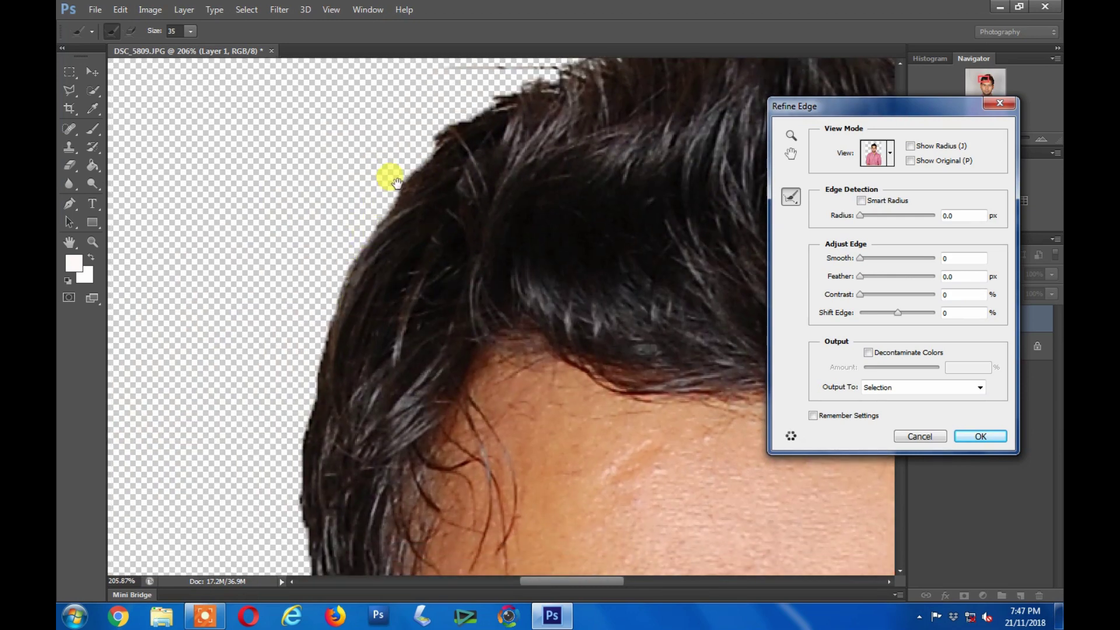
{"action": "mouse_move", "coordinate": [376, 174]}
{"action": "left_mouse_down"}
{"action": "mouse_move", "coordinate": [408, 130]}
{"action": "mouse_move", "coordinate": [338, 166]}
{"action": "mouse_move", "coordinate": [304, 240]}
{"action": "mouse_move", "coordinate": [345, 232]}
{"action": "mouse_move", "coordinate": [373, 198]}
{"action": "mouse_move", "coordinate": [306, 323]}
{"action": "mouse_move", "coordinate": [297, 298]}
{"action": "mouse_move", "coordinate": [270, 488]}
{"action": "mouse_move", "coordinate": [305, 320]}
{"action": "left_mouse_up"}
{"action": "scroll", "coordinate": [326, 379], "scroll_direction": "down", "scroll_amount": 3}
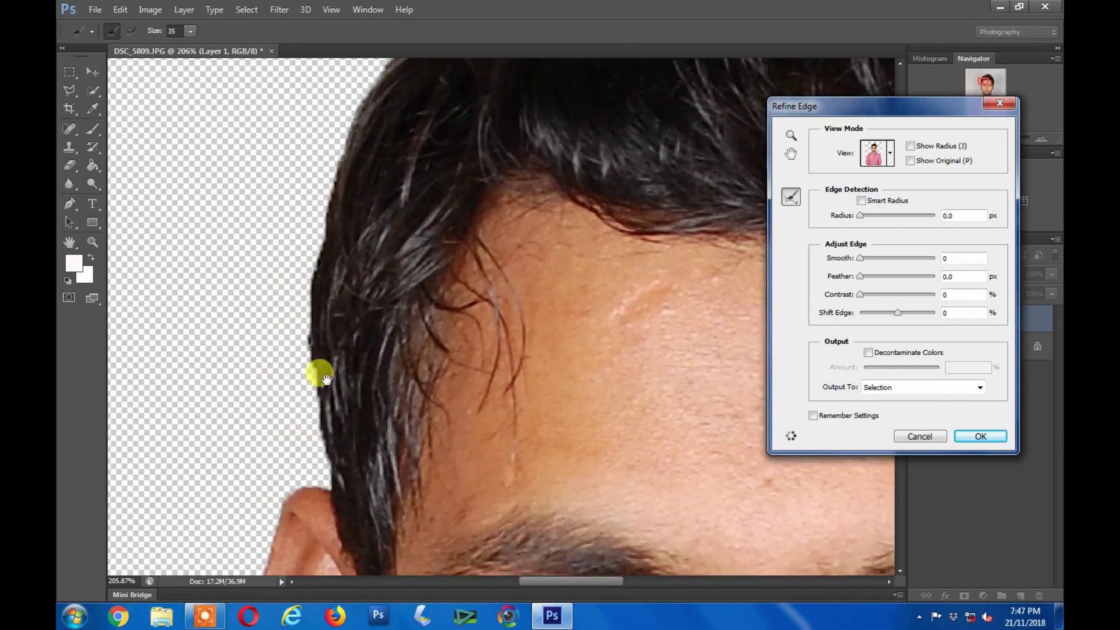
{"action": "left_click_drag", "start_coordinate": [299, 267], "coordinate": [307, 224]}
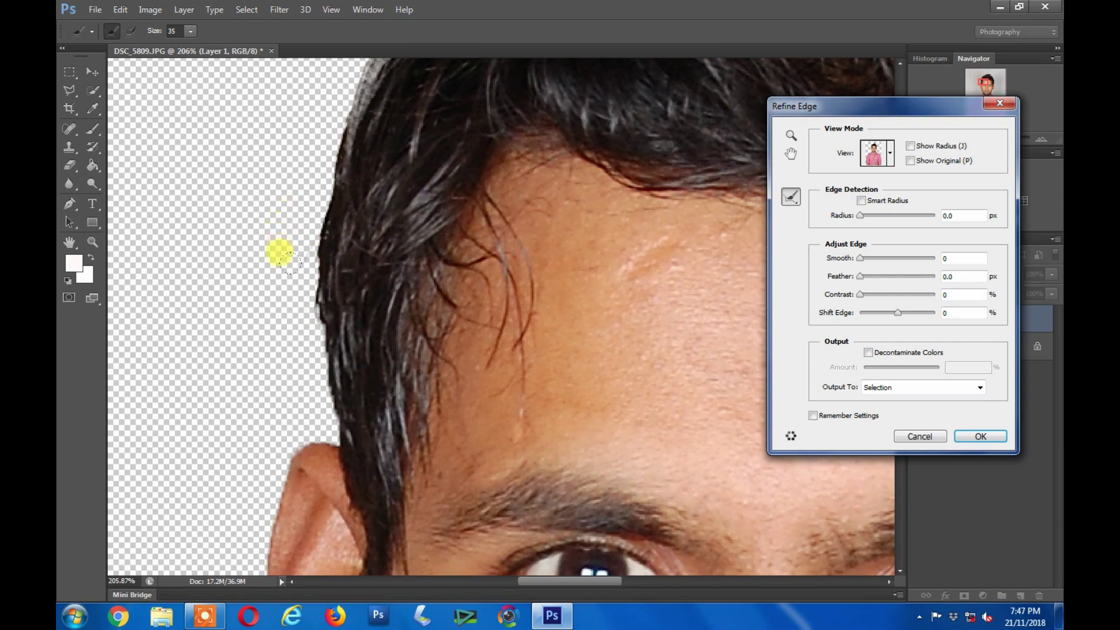
{"action": "left_click_drag", "start_coordinate": [300, 392], "coordinate": [304, 419]}
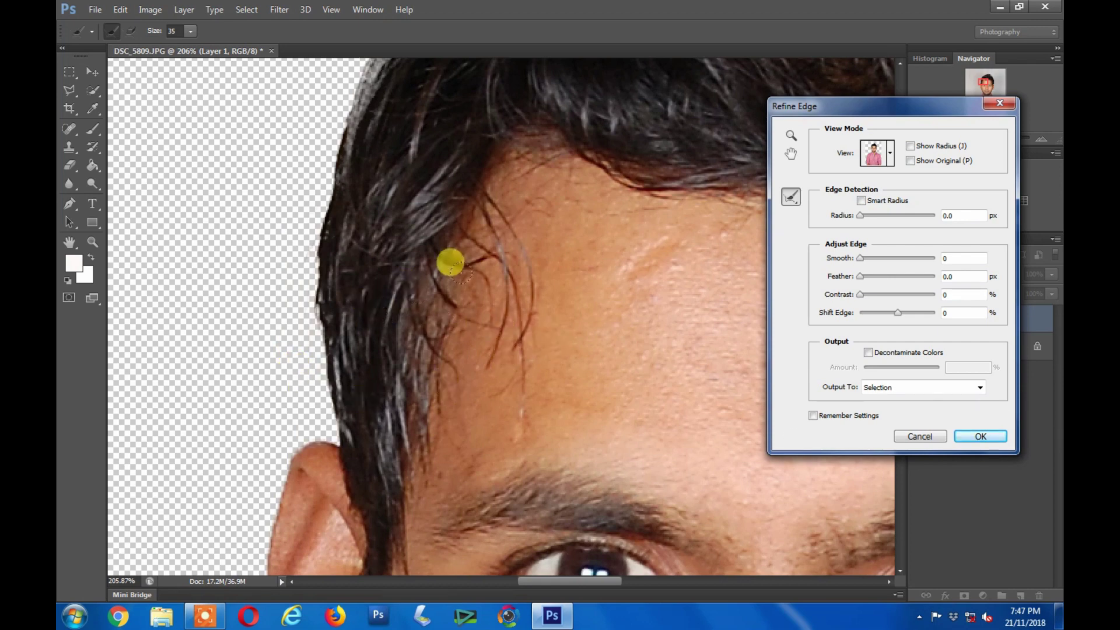
{"action": "scroll", "coordinate": [455, 265], "scroll_direction": "down", "scroll_amount": 3}
{"action": "scroll", "coordinate": [583, 272], "scroll_direction": "down", "scroll_amount": 3}
{"action": "scroll", "coordinate": [641, 274], "scroll_direction": "down", "scroll_amount": 1}
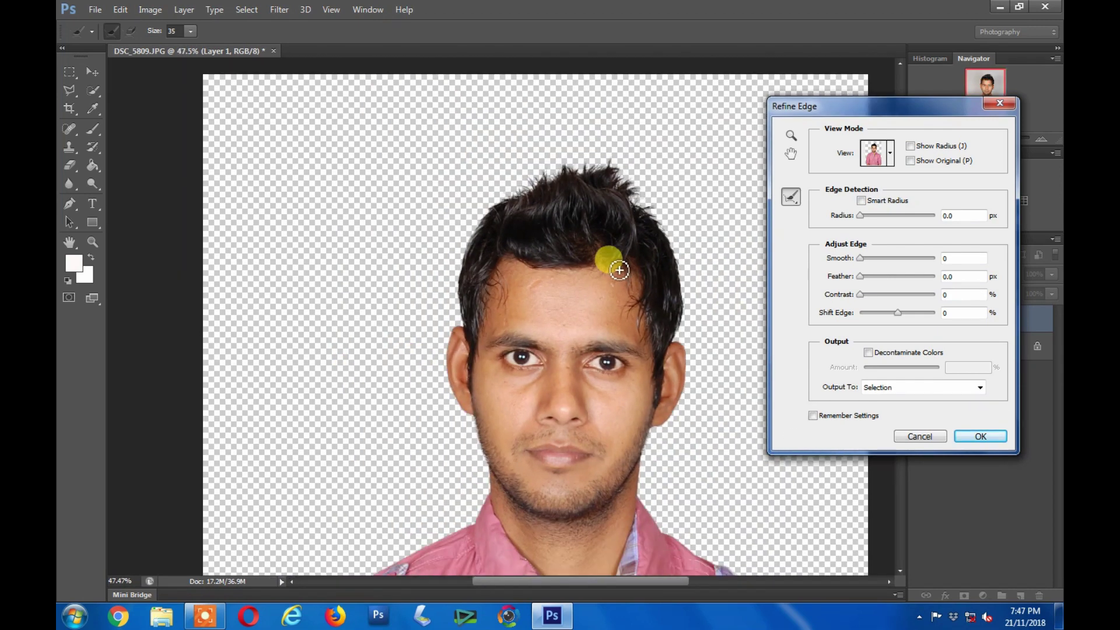
Set Refine Edge output to New Layer with Layer Mask and apply it.
{"action": "left_click_drag", "start_coordinate": [617, 281], "coordinate": [581, 235]}
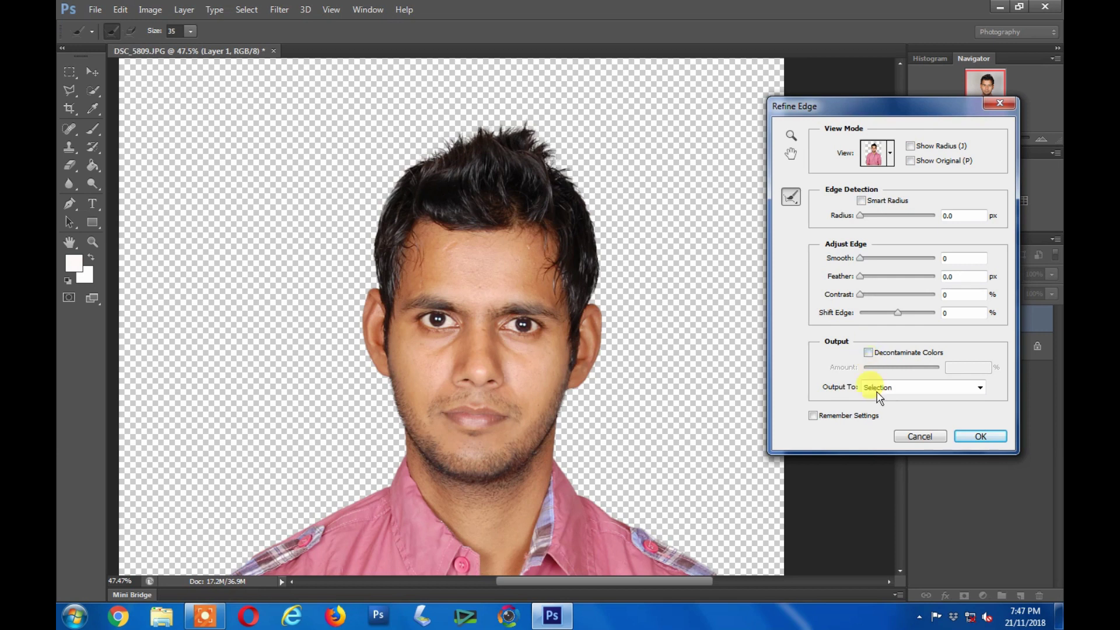
{"action": "left_click", "coordinate": [886, 387]}
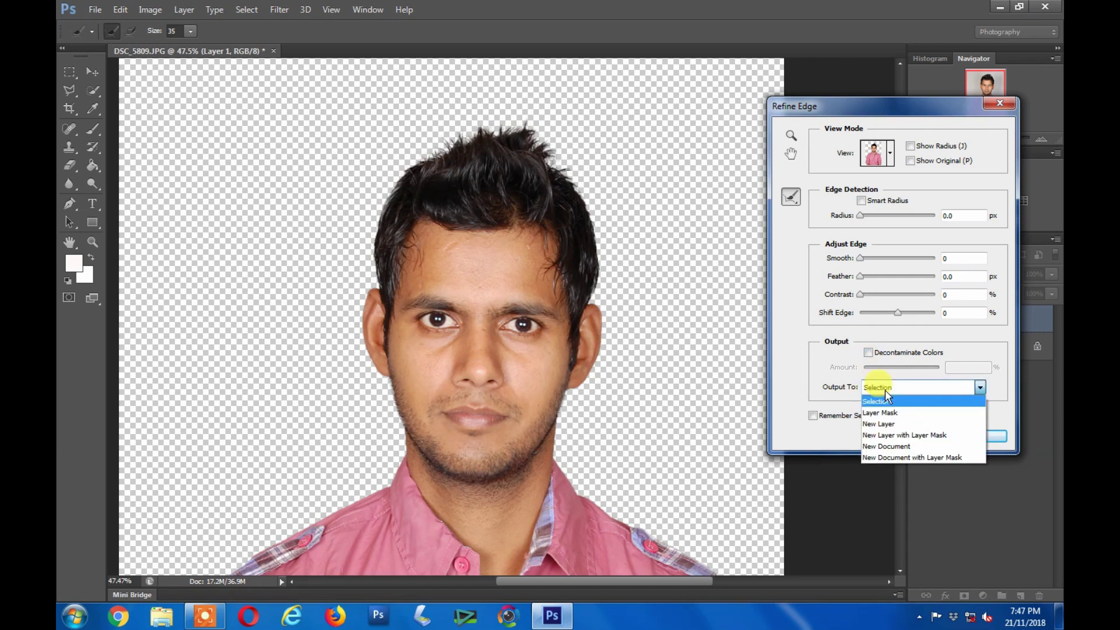
{"action": "left_click", "coordinate": [886, 437]}
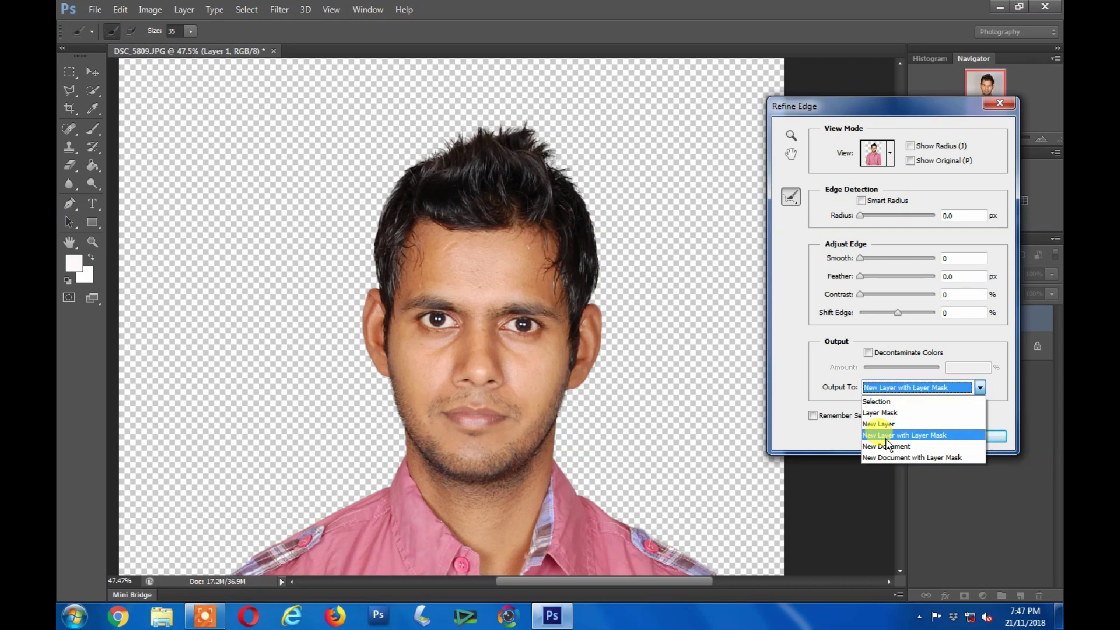
{"action": "left_click", "coordinate": [968, 437]}
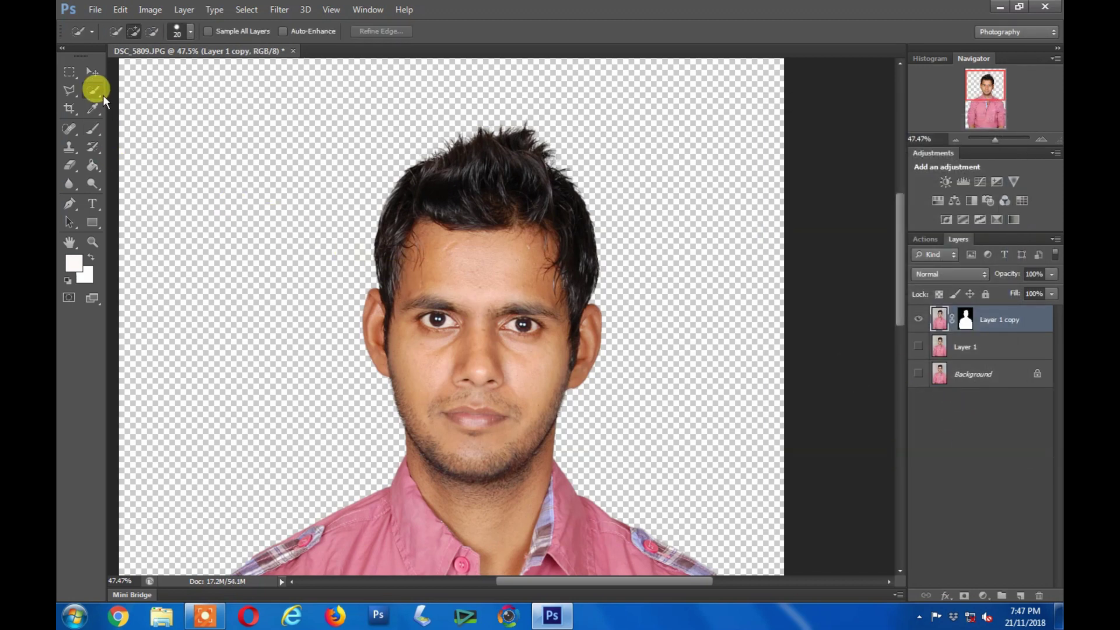
Nudge the Layer 1 copy cut-out into position with the Move tool and make Layer 1 visible.
{"action": "left_click", "coordinate": [92, 71]}
{"action": "mouse_move", "coordinate": [512, 244]}
{"action": "left_mouse_down"}
{"action": "mouse_move", "coordinate": [379, 322]}
{"action": "mouse_move", "coordinate": [533, 235]}
{"action": "mouse_move", "coordinate": [503, 246]}
{"action": "left_mouse_up"}
{"action": "scroll", "coordinate": [453, 96], "scroll_direction": "up", "scroll_amount": 2}
{"action": "scroll", "coordinate": [499, 166], "scroll_direction": "up", "scroll_amount": 3}
{"action": "scroll", "coordinate": [496, 243], "scroll_direction": "up", "scroll_amount": 1}
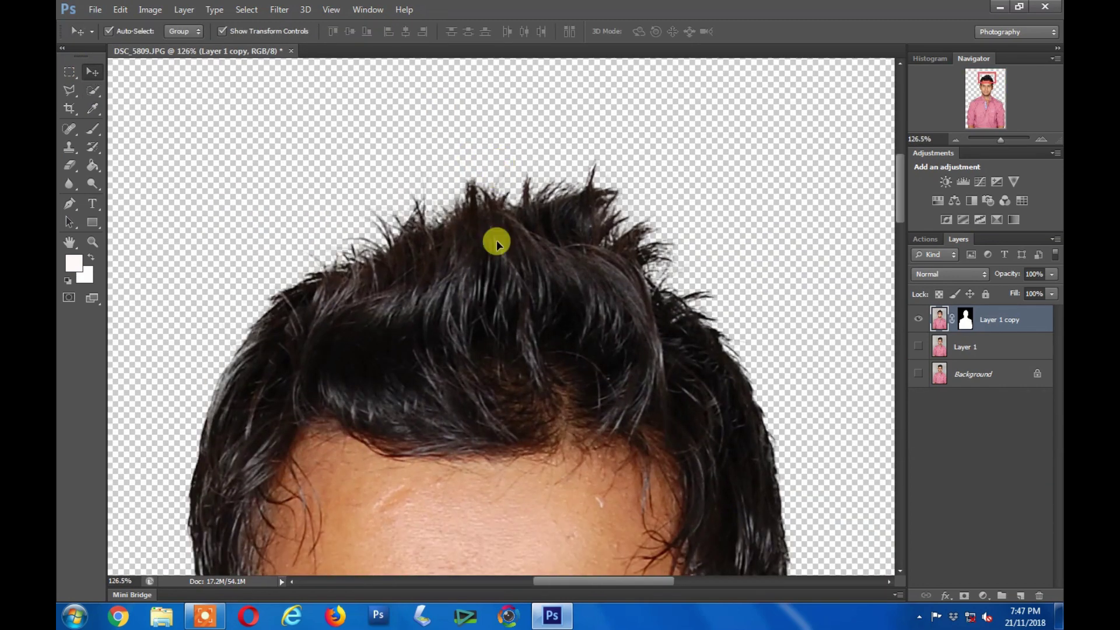
{"action": "scroll", "coordinate": [562, 182], "scroll_direction": "down", "scroll_amount": 1}
{"action": "scroll", "coordinate": [465, 229], "scroll_direction": "down", "scroll_amount": 2}
{"action": "scroll", "coordinate": [445, 232], "scroll_direction": "down", "scroll_amount": 2}
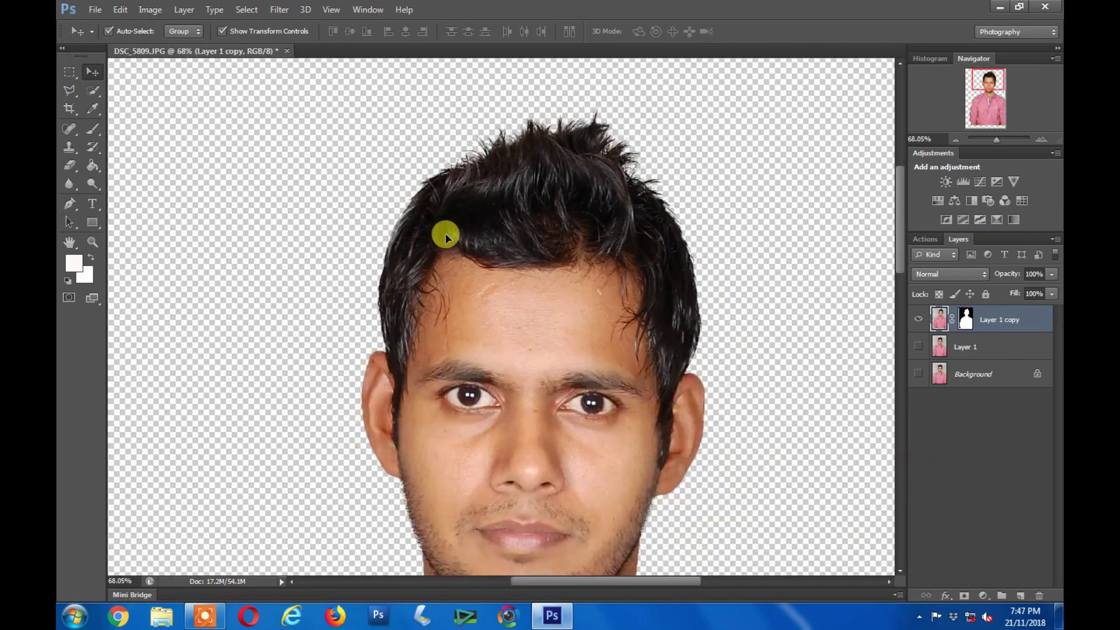
{"action": "scroll", "coordinate": [542, 333], "scroll_direction": "down", "scroll_amount": 2}
{"action": "scroll", "coordinate": [495, 303], "scroll_direction": "down", "scroll_amount": 1}
{"action": "scroll", "coordinate": [472, 307], "scroll_direction": "down", "scroll_amount": 1}
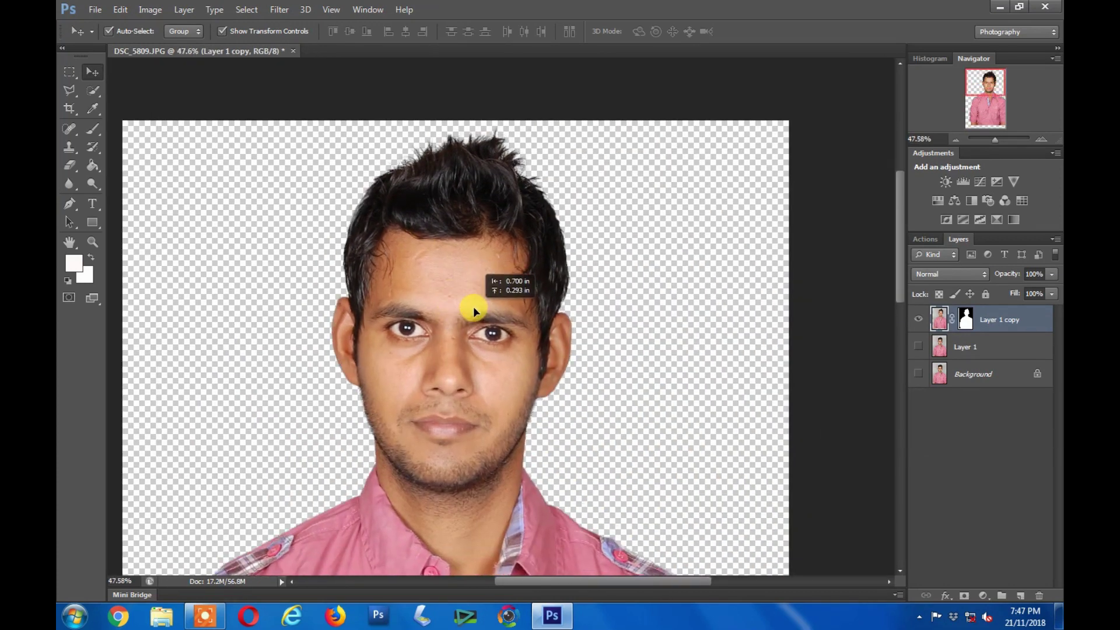
{"action": "scroll", "coordinate": [472, 309], "scroll_direction": "down", "scroll_amount": 3}
{"action": "scroll", "coordinate": [464, 327], "scroll_direction": "down", "scroll_amount": 3}
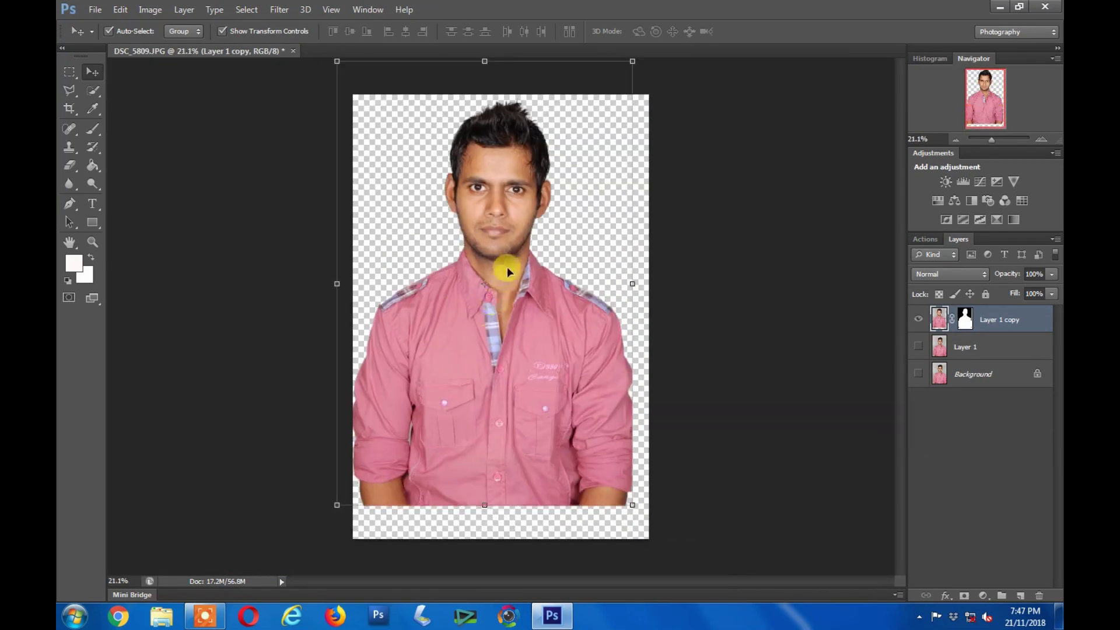
{"action": "left_click_drag", "start_coordinate": [507, 271], "coordinate": [515, 300]}
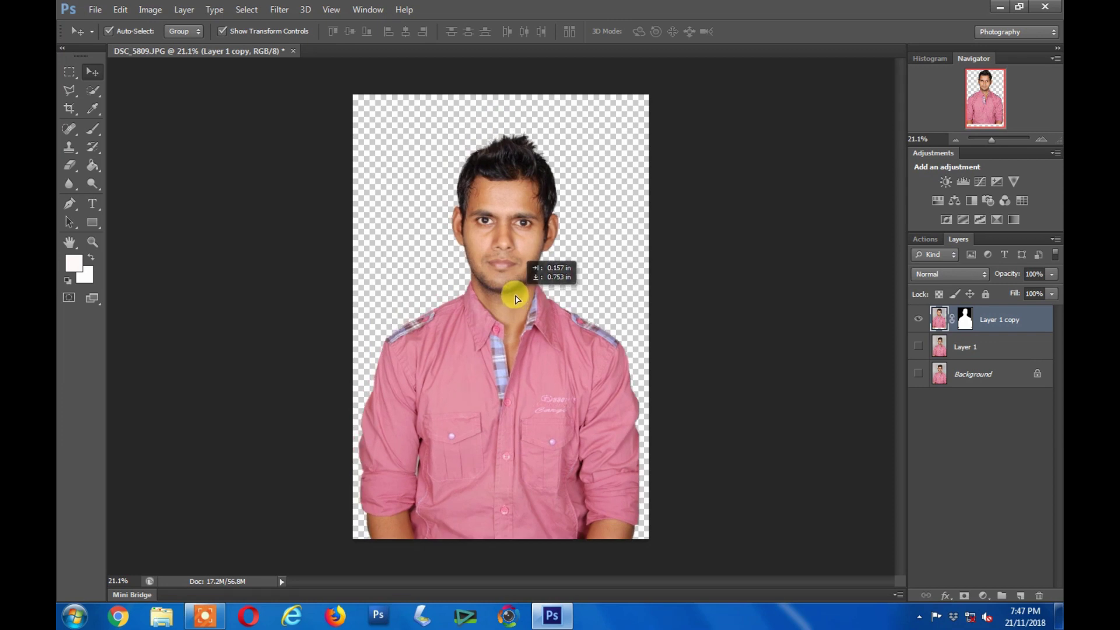
{"action": "left_click", "coordinate": [918, 347]}
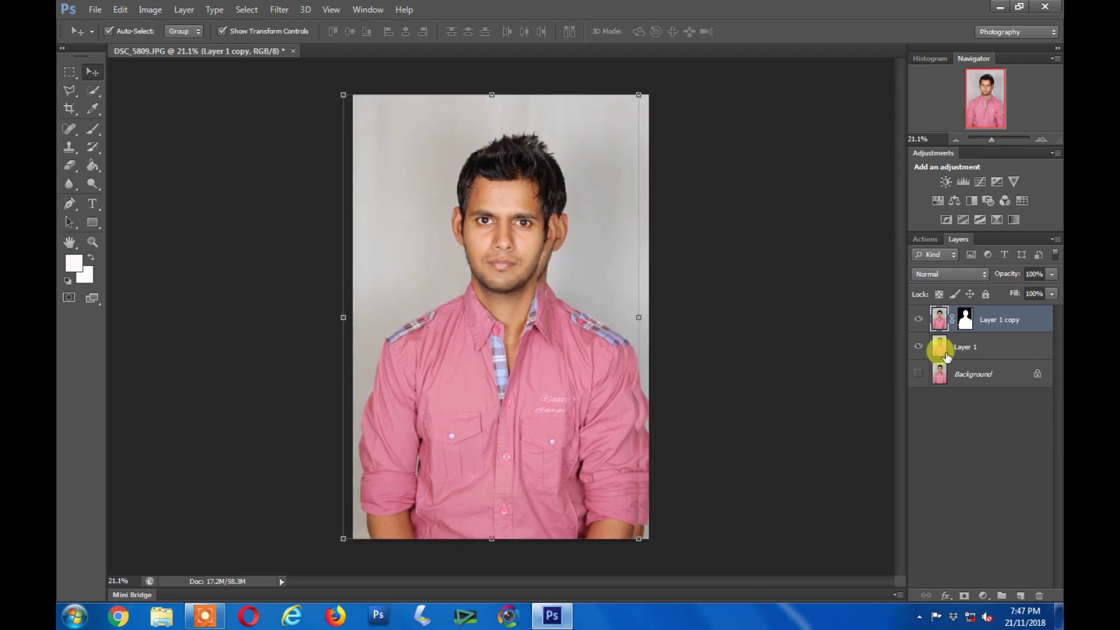
Turn Layer 1 pure white by setting Hue/Saturation Lightness to +100.
{"action": "left_click", "coordinate": [980, 350]}
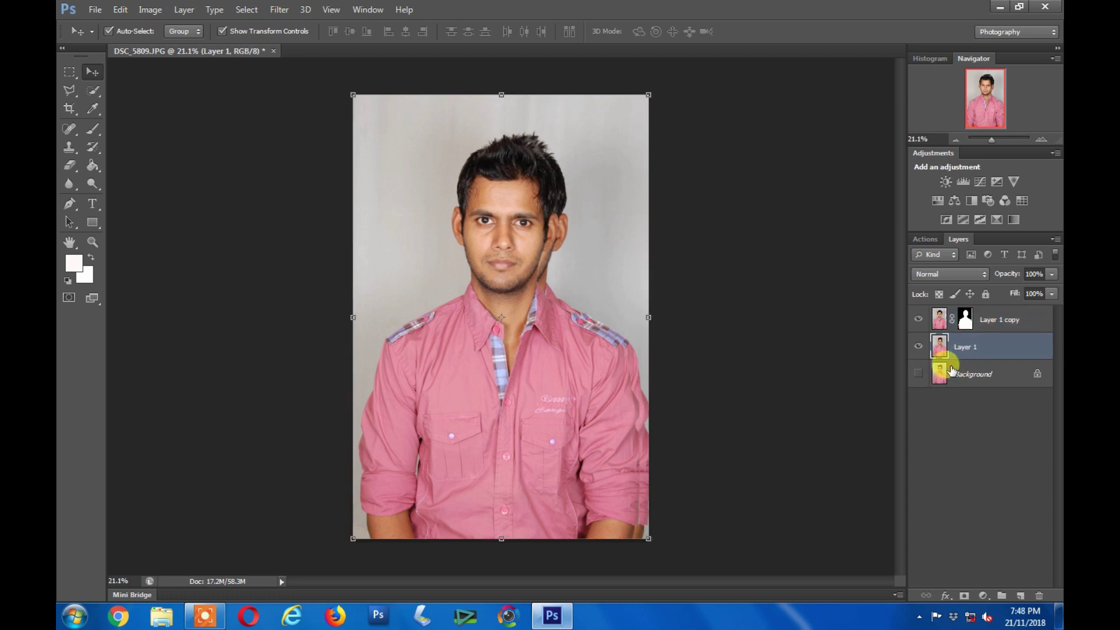
{"action": "key", "text": "ctrl+u"}
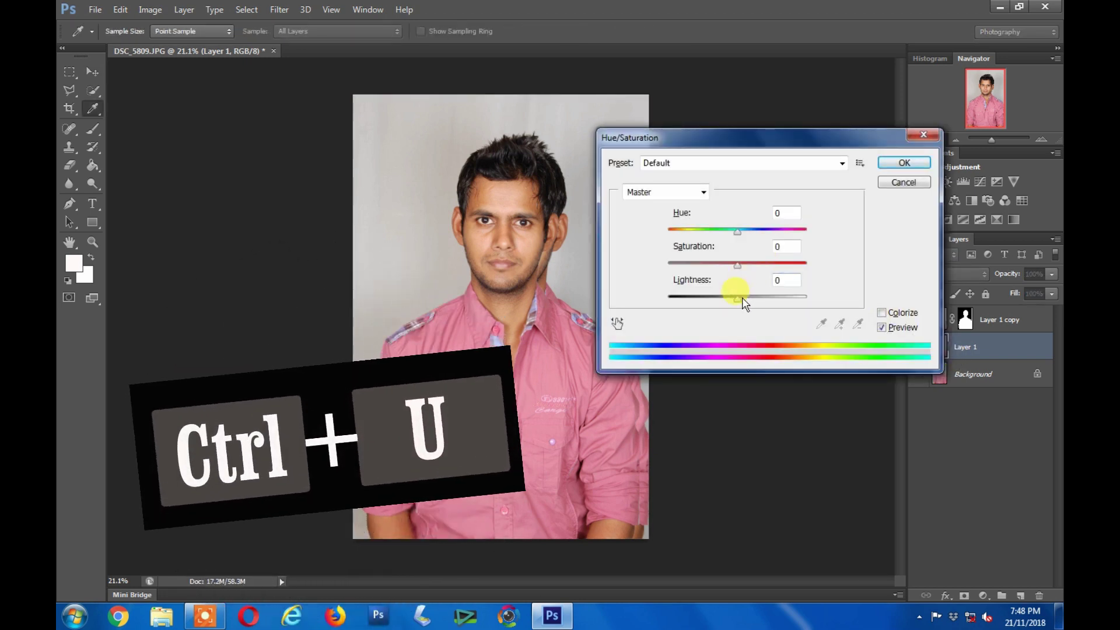
{"action": "mouse_move", "coordinate": [737, 298]}
{"action": "left_mouse_down"}
{"action": "mouse_move", "coordinate": [823, 304]}
{"action": "mouse_move", "coordinate": [639, 303]}
{"action": "mouse_move", "coordinate": [807, 300]}
{"action": "left_mouse_up"}
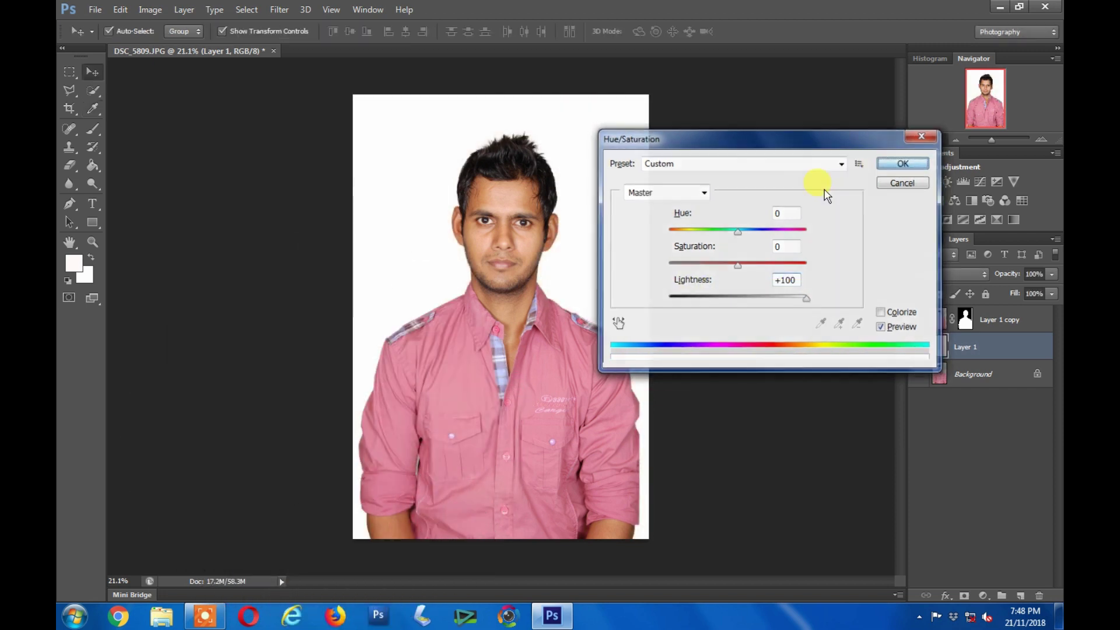
{"action": "left_click", "coordinate": [902, 163]}
{"action": "scroll", "coordinate": [545, 317], "scroll_direction": "up", "scroll_amount": 2}
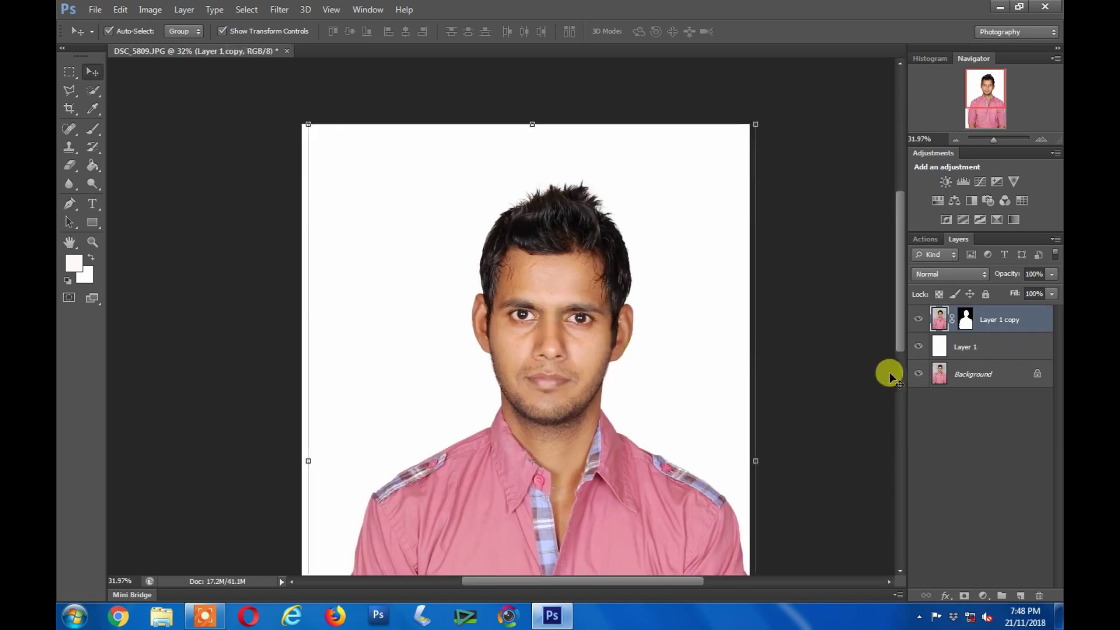
Toggle the white Layer 1 to compare backdrops, nudging the cut-out figure slightly left.
{"action": "left_click", "coordinate": [919, 348]}
{"action": "left_click_drag", "start_coordinate": [597, 334], "coordinate": [582, 341]}
{"action": "left_click", "coordinate": [919, 349]}
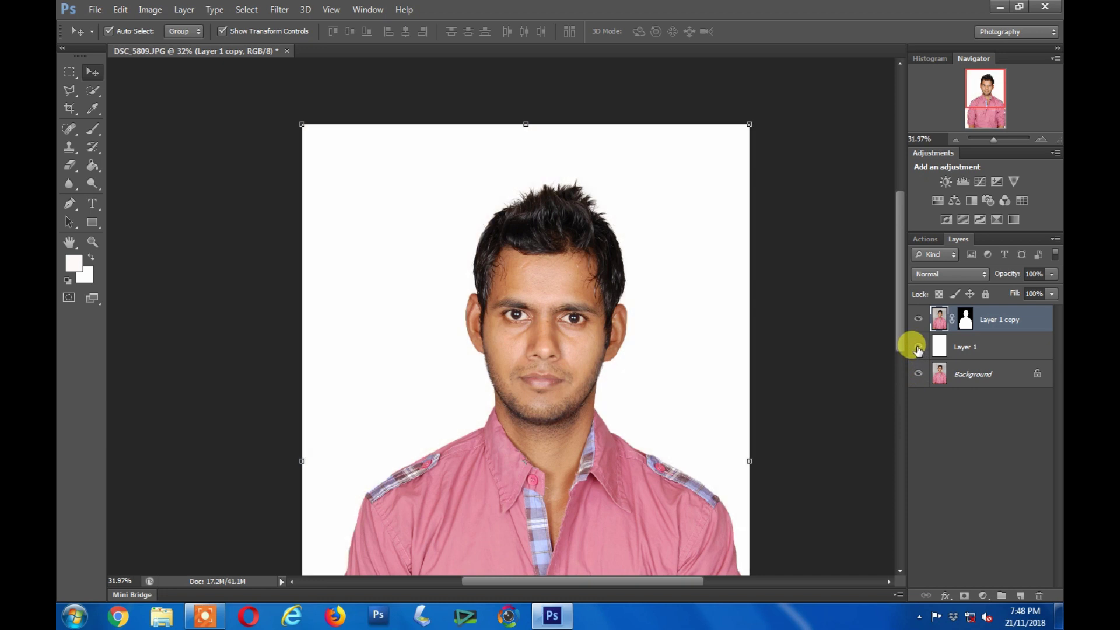
{"action": "left_click", "coordinate": [917, 349]}
{"action": "left_click", "coordinate": [918, 348]}
{"action": "left_click", "coordinate": [918, 349]}
Check the head edges against grey and white, leave white on, and select all layers.
{"action": "left_click_drag", "start_coordinate": [500, 145], "coordinate": [622, 270]}
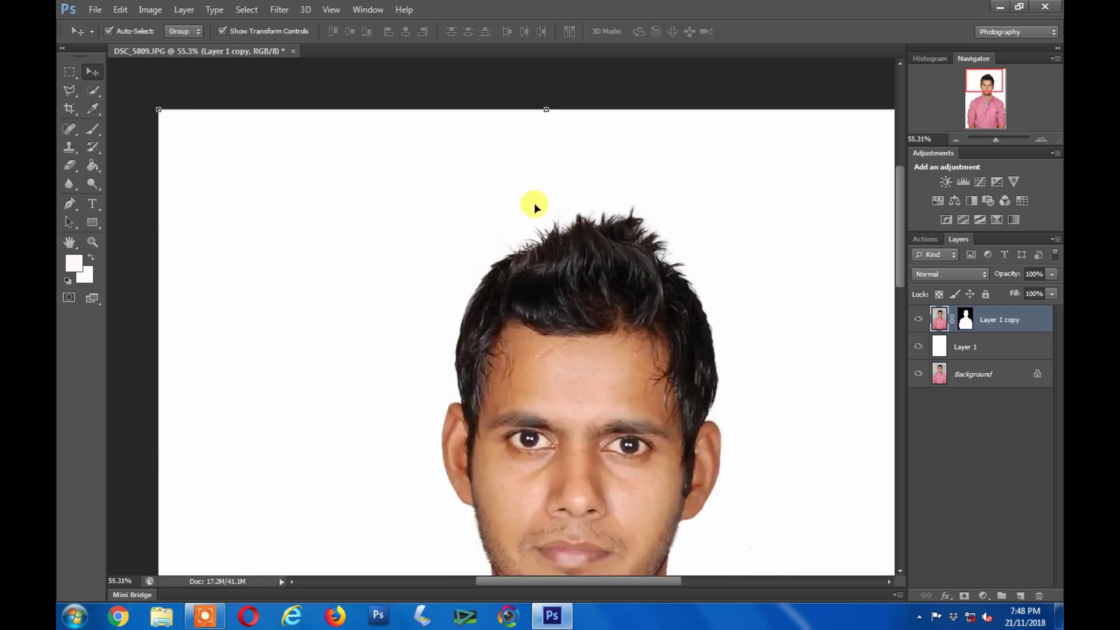
{"action": "left_click", "coordinate": [918, 349]}
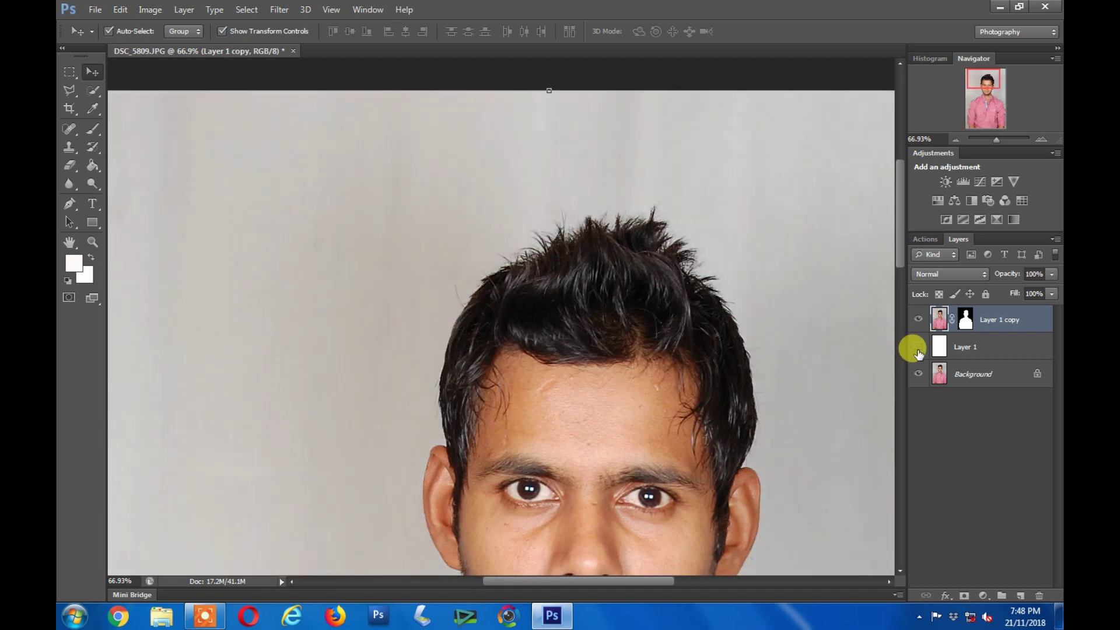
{"action": "left_click", "coordinate": [918, 349]}
{"action": "left_click", "coordinate": [918, 349]}
{"action": "left_click", "coordinate": [918, 348]}
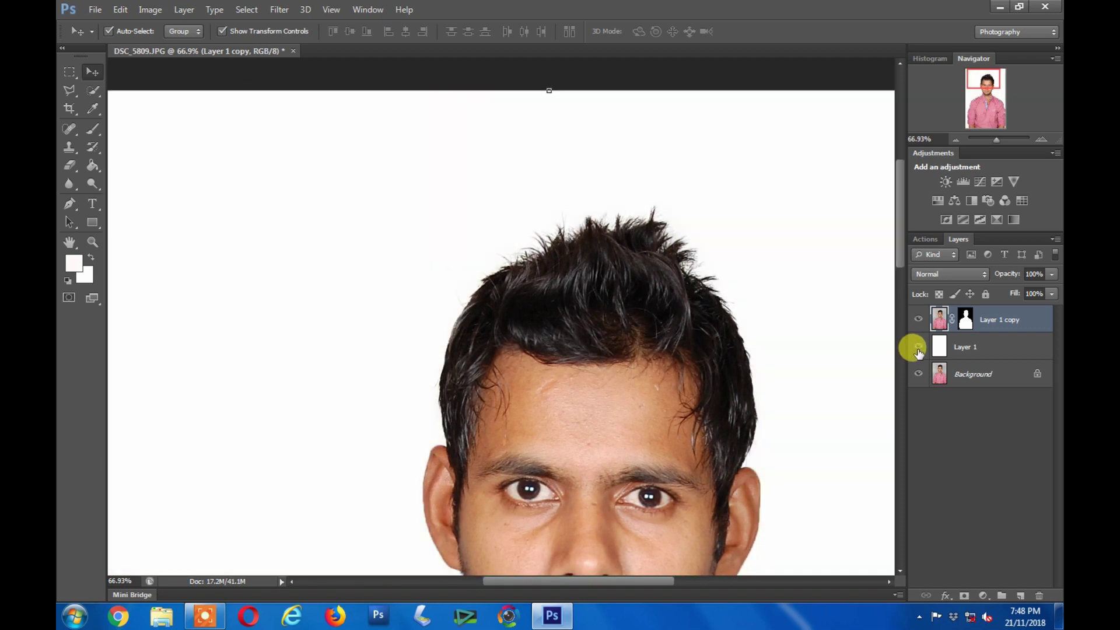
{"action": "scroll", "coordinate": [650, 300], "scroll_direction": "down", "scroll_amount": 5}
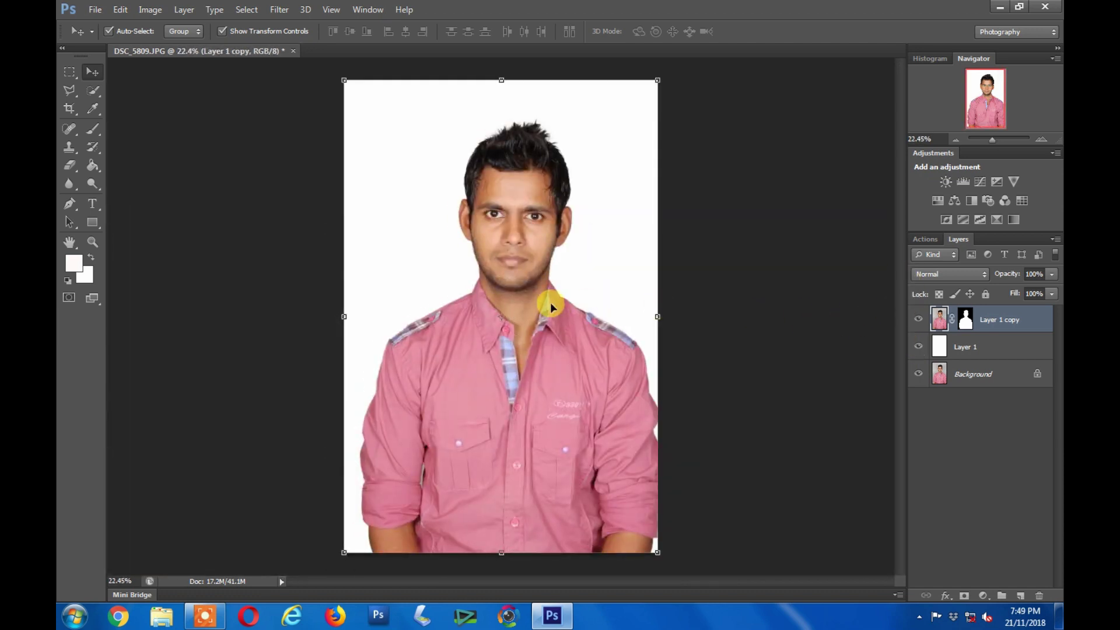
{"action": "key", "text": "ctrl+alt+a"}
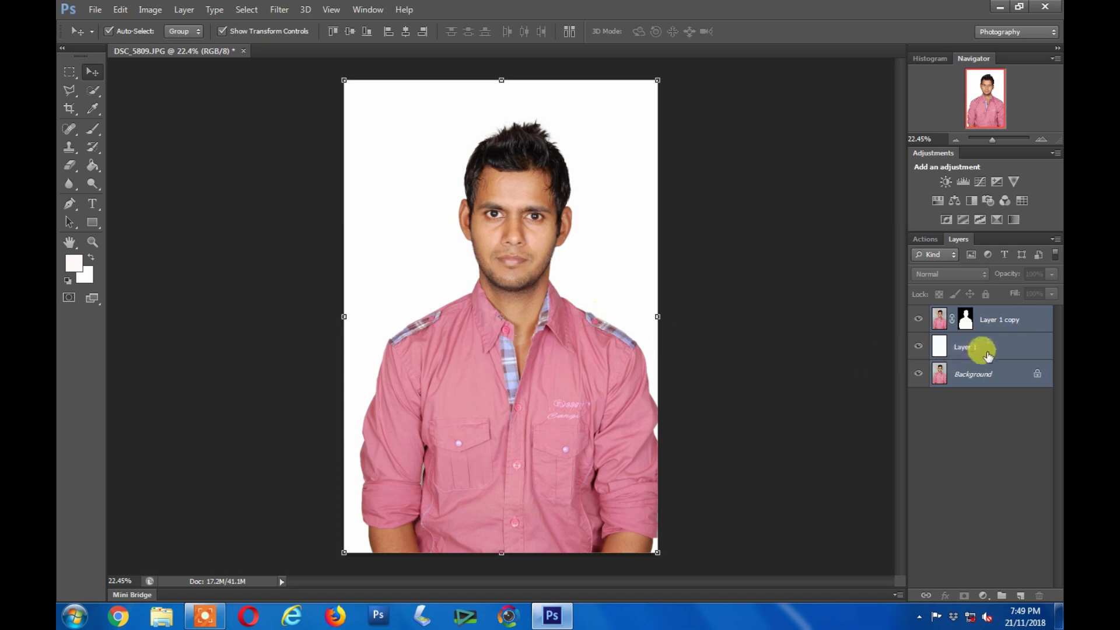
Merge Layer 1 copy, Layer 1 and Background into one layer with Ctrl+E.
{"action": "left_click", "coordinate": [1028, 321]}
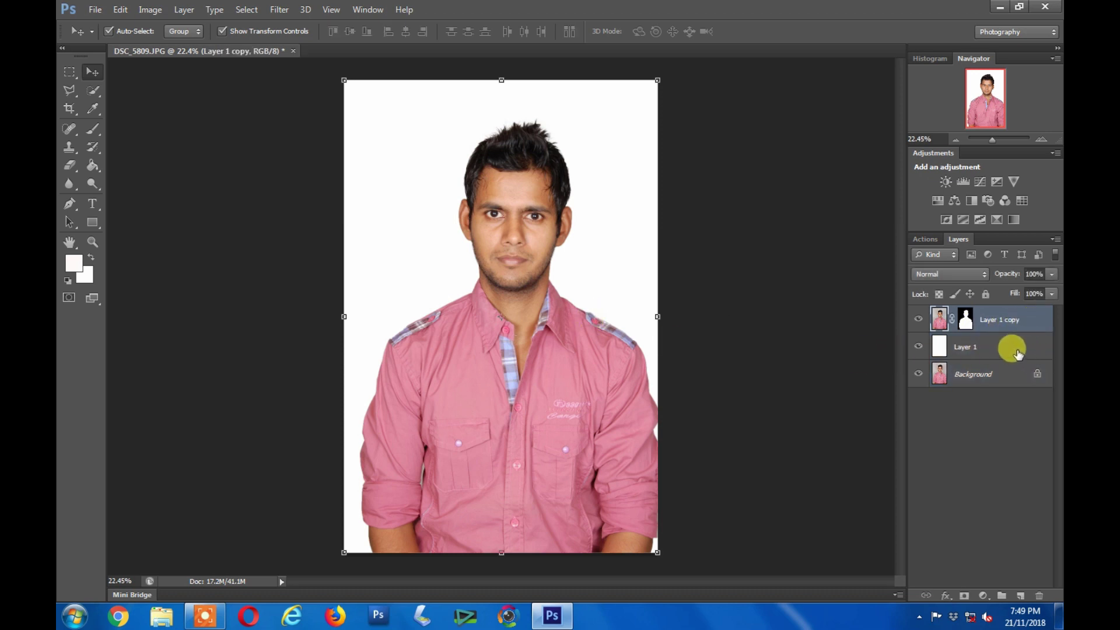
{"action": "left_click", "coordinate": [1018, 350], "text": "ctrl"}
{"action": "left_click", "coordinate": [1007, 385], "text": "ctrl"}
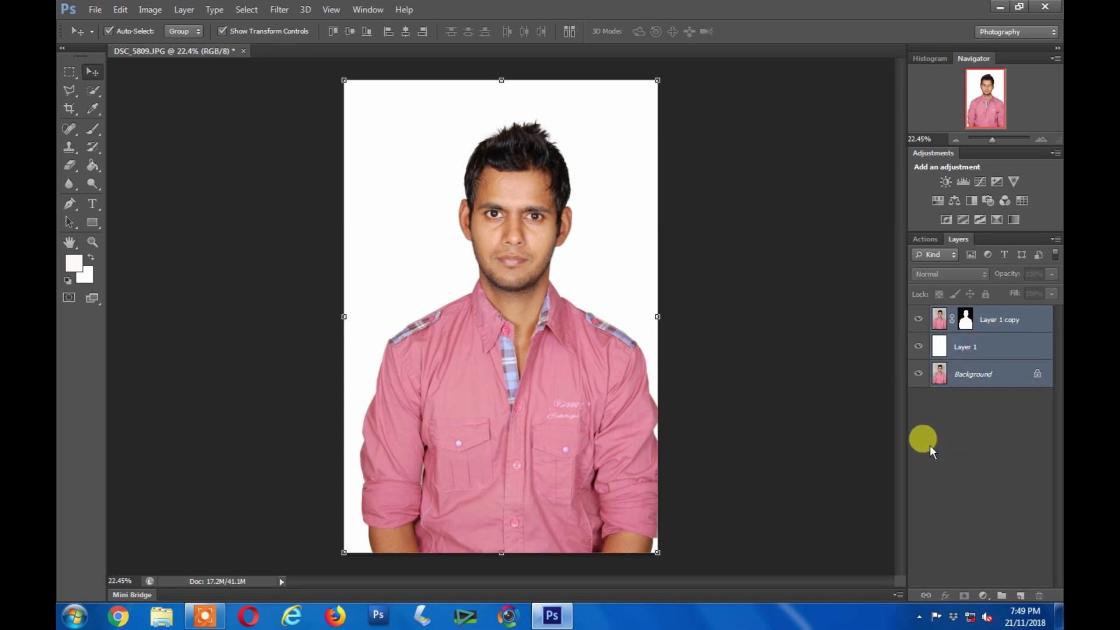
{"action": "key", "text": "ctrl+e"}
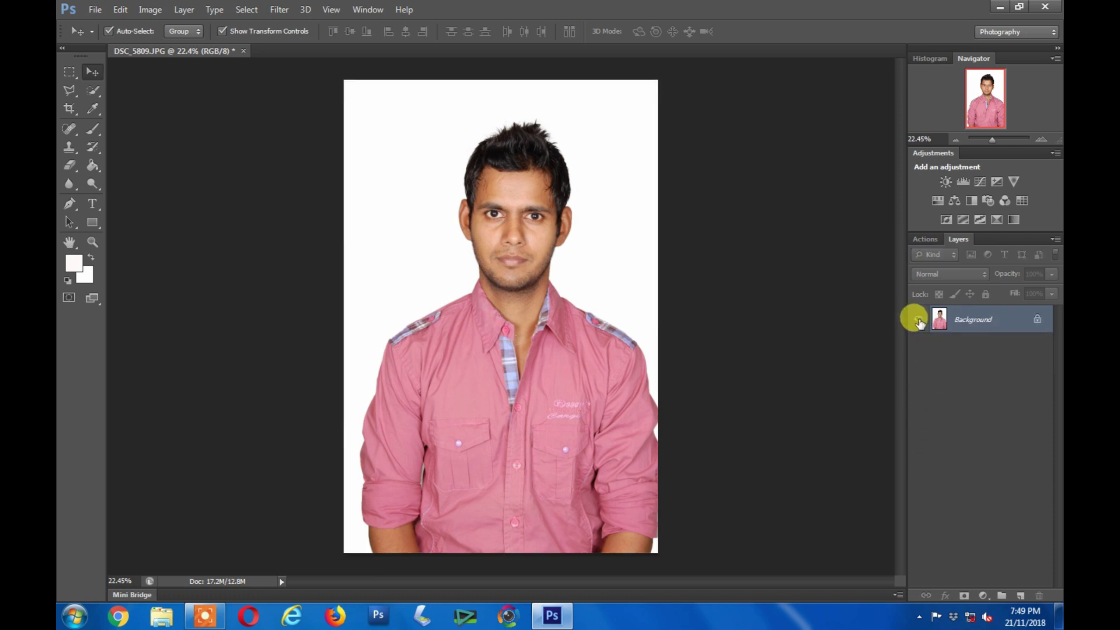
{"action": "scroll", "coordinate": [513, 240], "scroll_direction": "up", "scroll_amount": 3}
{"action": "scroll", "coordinate": [513, 240], "scroll_direction": "down", "scroll_amount": 2}
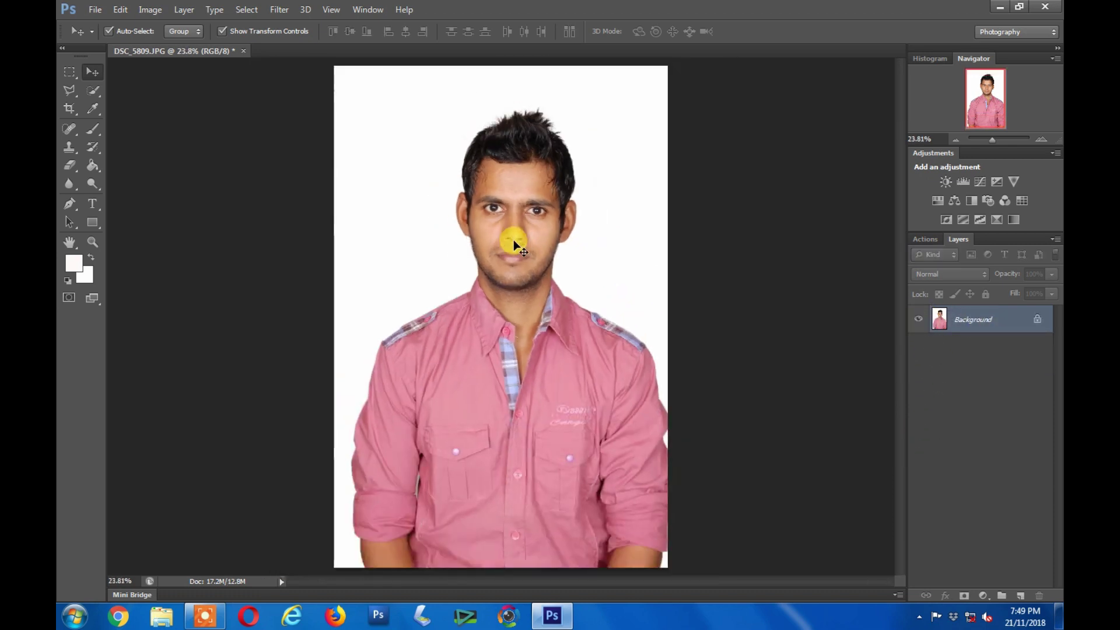
Set the Crop tool to a 1.2 x 1.5 ratio.
{"action": "left_click", "coordinate": [68, 109]}
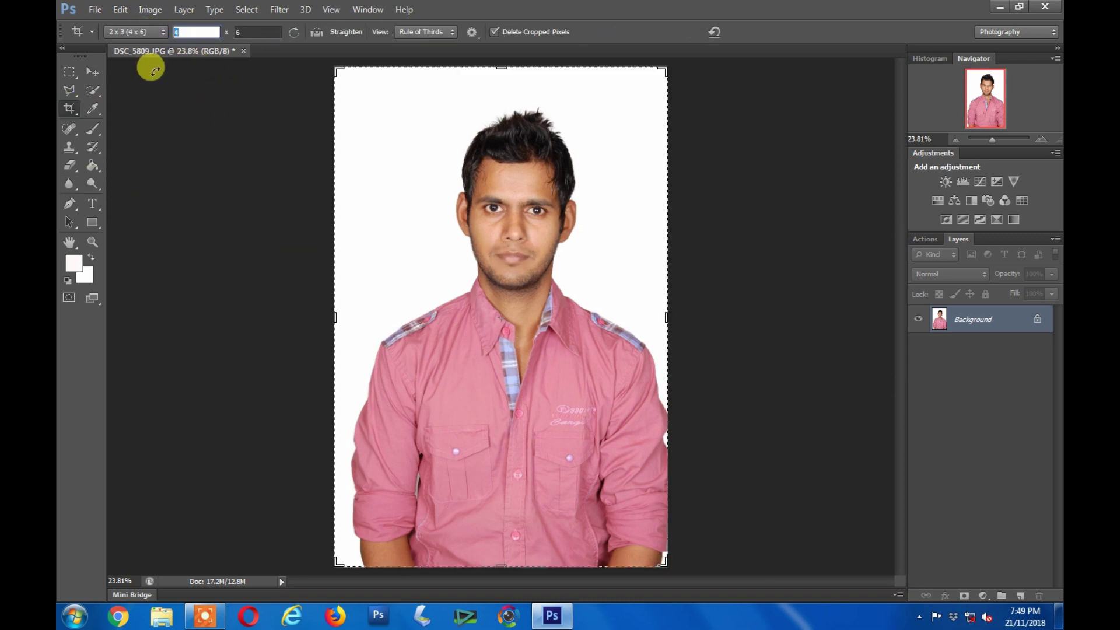
{"action": "type", "text": "1"}
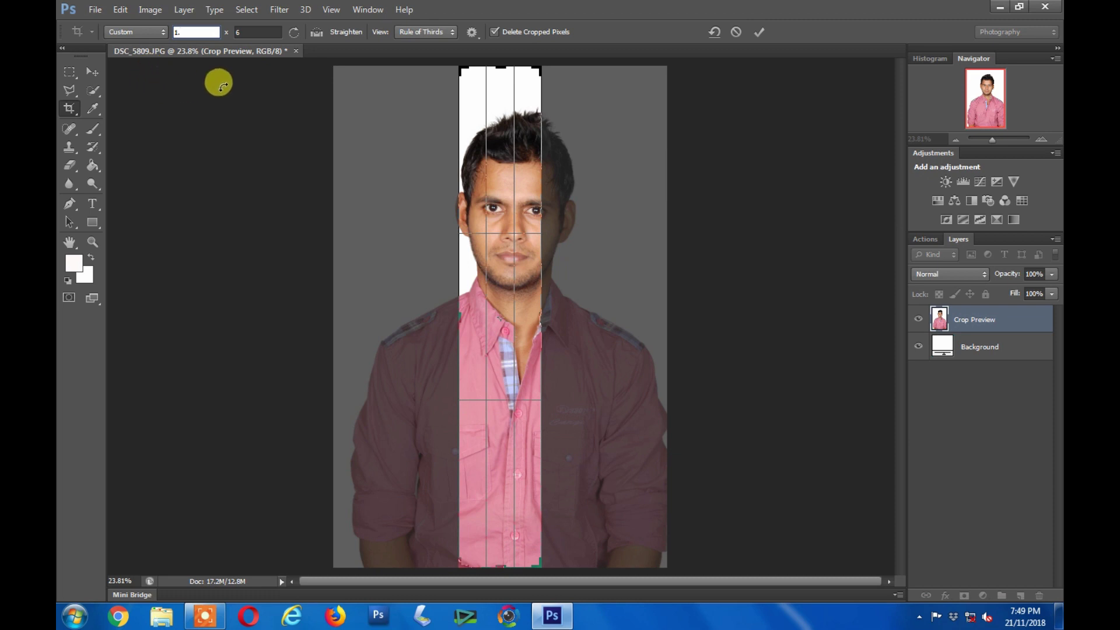
{"action": "type", "text": ".2"}
{"action": "key", "text": "Tab"}
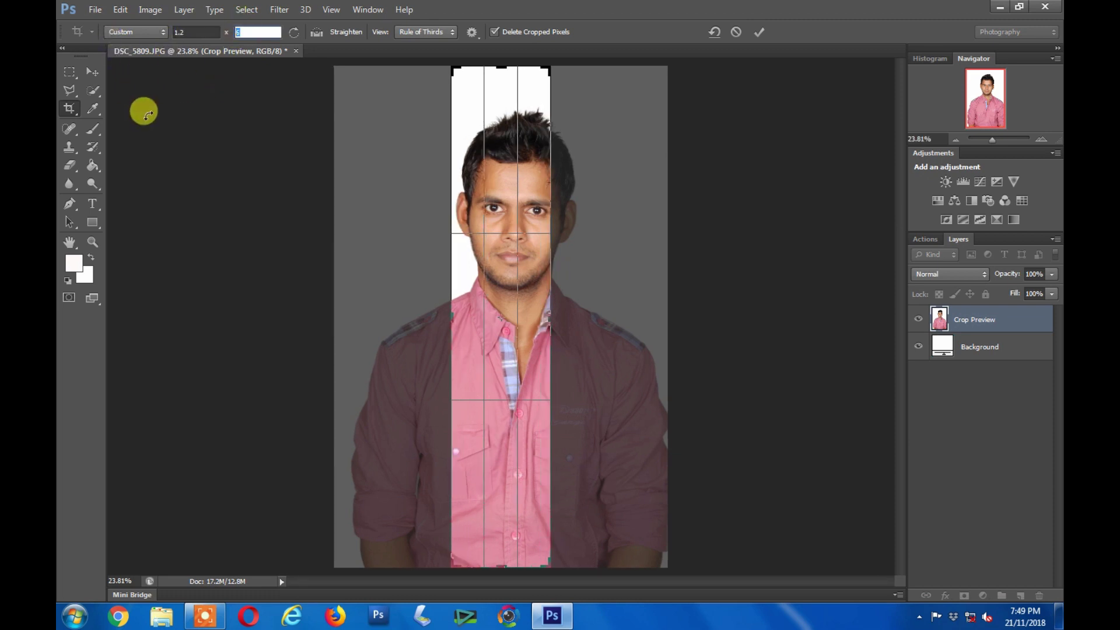
{"action": "type", "text": "1.5"}
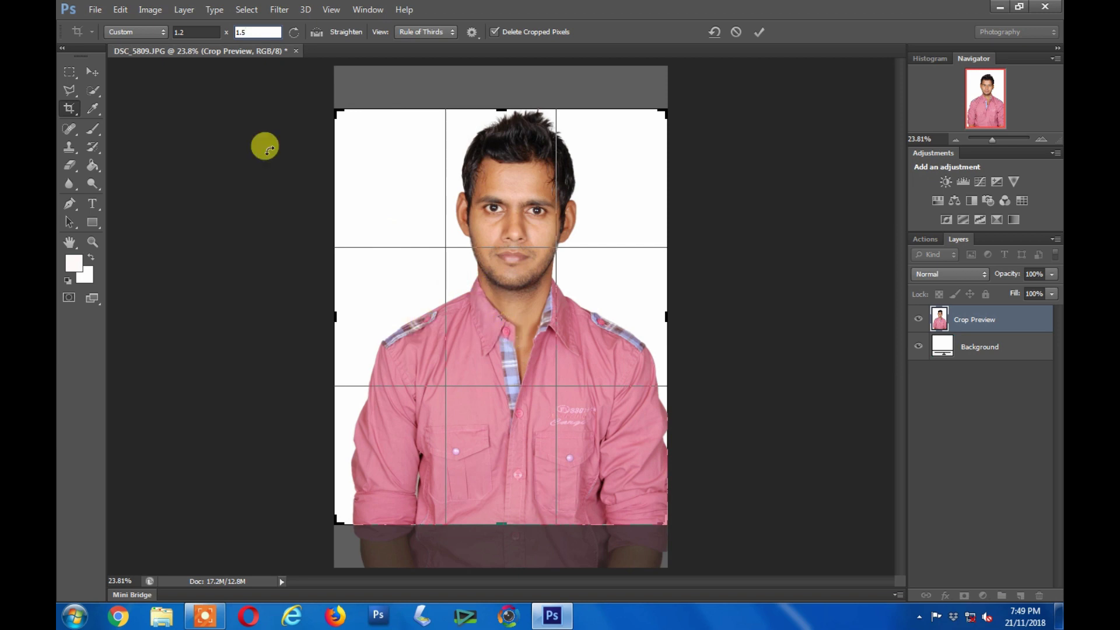
Frame the man's head and shoulders in the crop box and apply the crop.
{"action": "left_click_drag", "start_coordinate": [556, 348], "coordinate": [528, 356]}
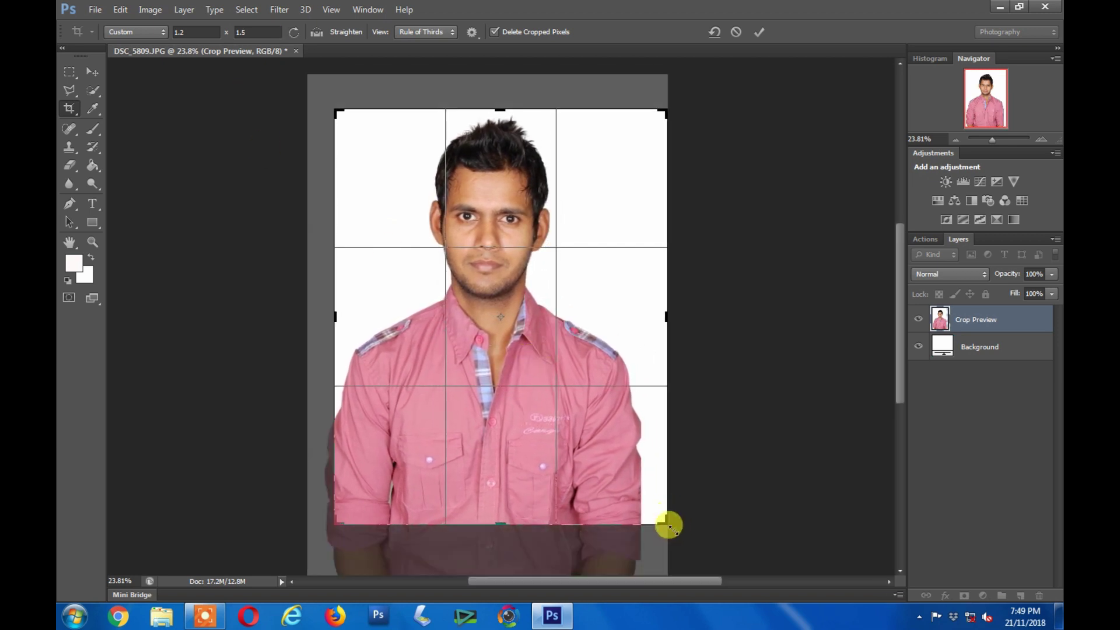
{"action": "left_click_drag", "start_coordinate": [665, 523], "coordinate": [640, 490]}
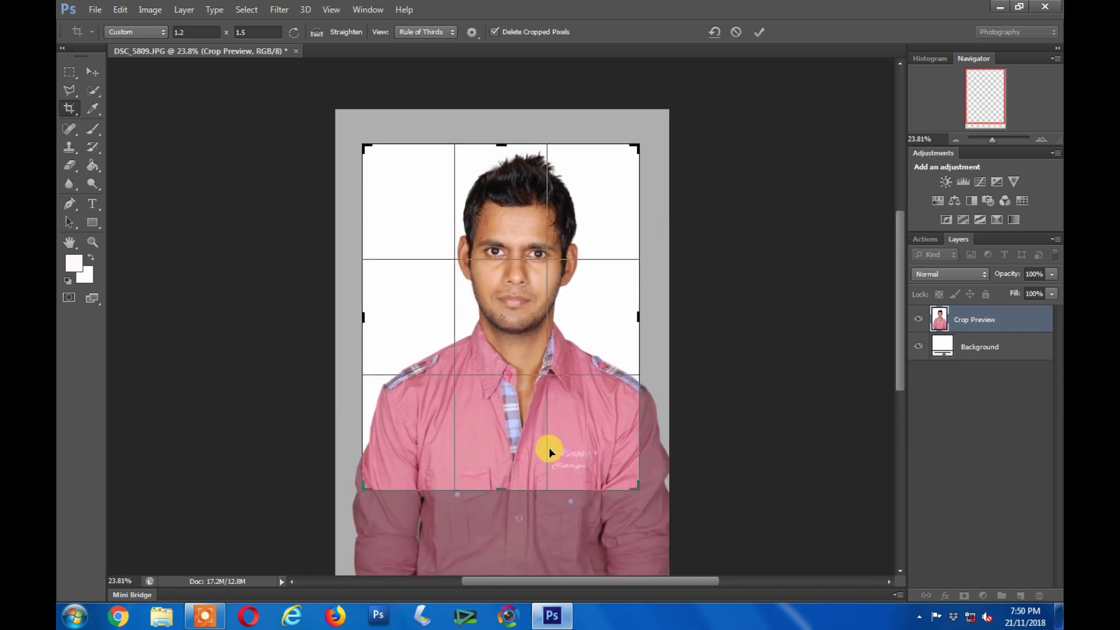
{"action": "left_click_drag", "start_coordinate": [540, 421], "coordinate": [528, 432]}
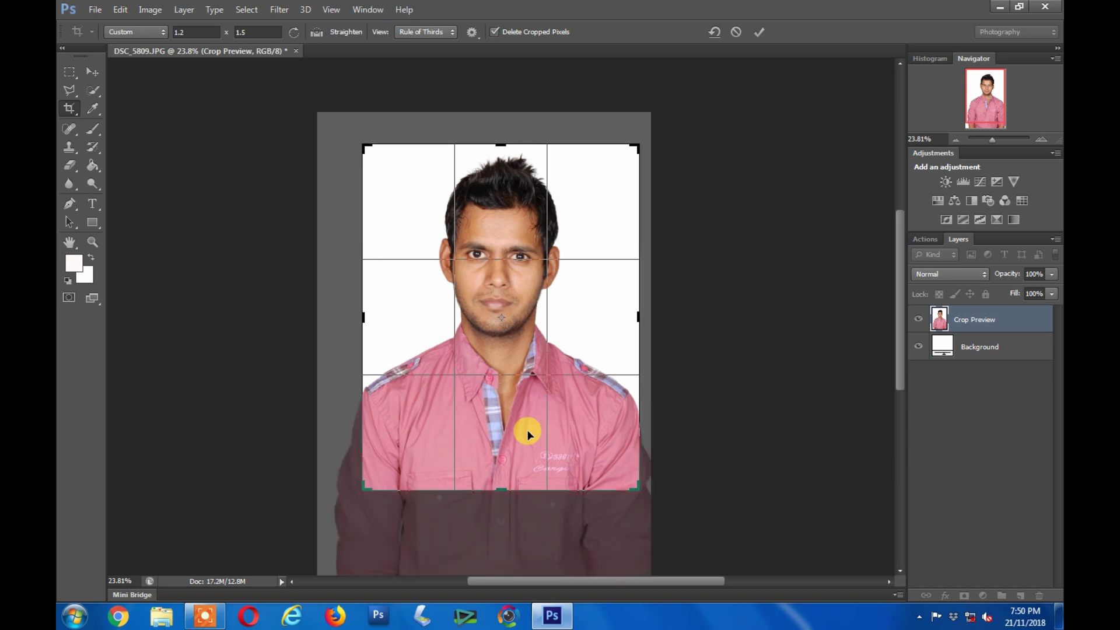
{"action": "key", "text": "Return"}
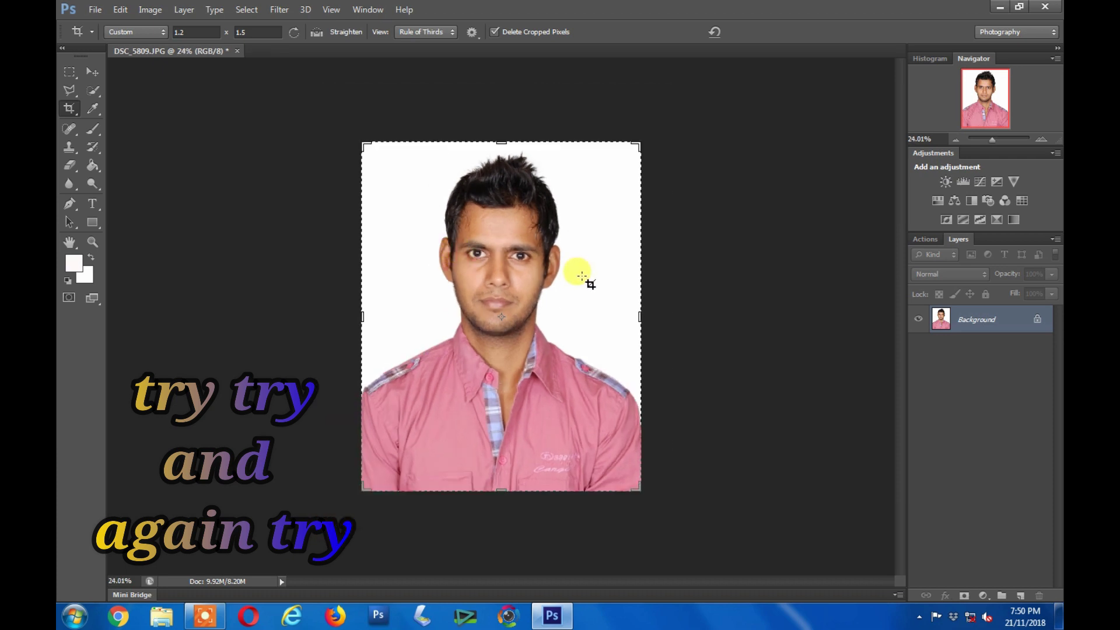
{"action": "left_click", "coordinate": [589, 320]}
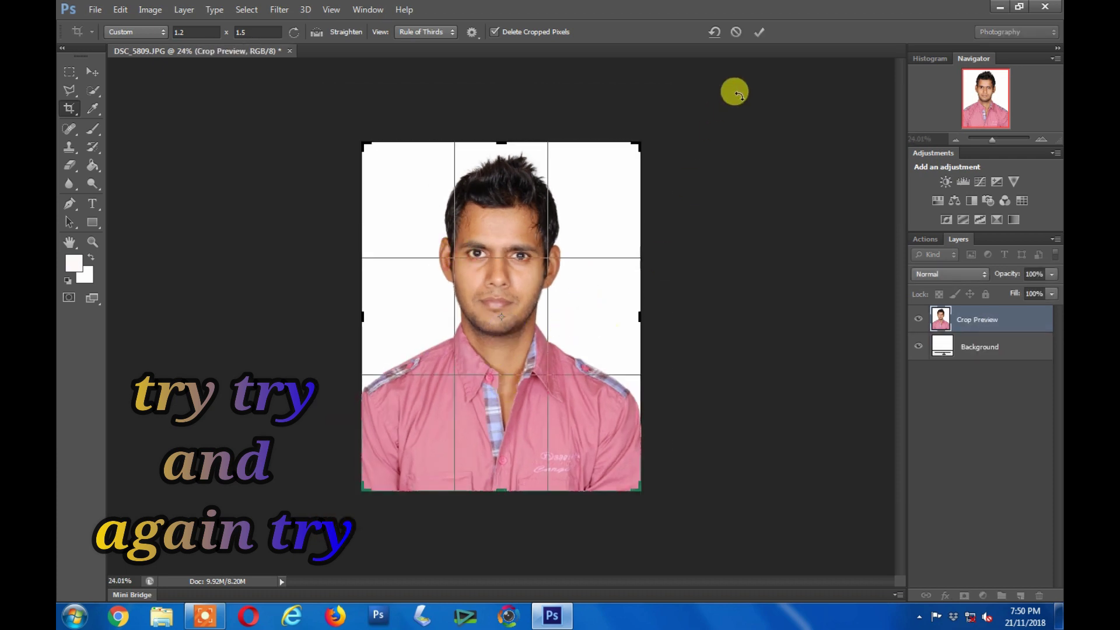
{"action": "left_click", "coordinate": [758, 34]}
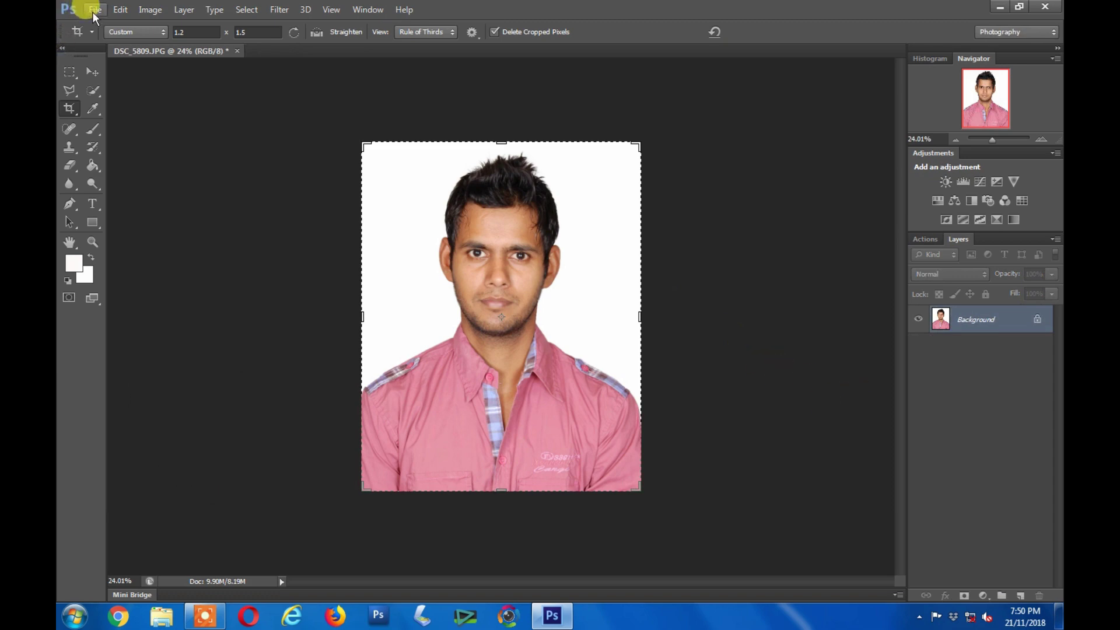
Save the photo as JPEG 00001.jpg, accepting quality 8 (High).
{"action": "left_click", "coordinate": [94, 11]}
{"action": "left_click", "coordinate": [122, 177]}
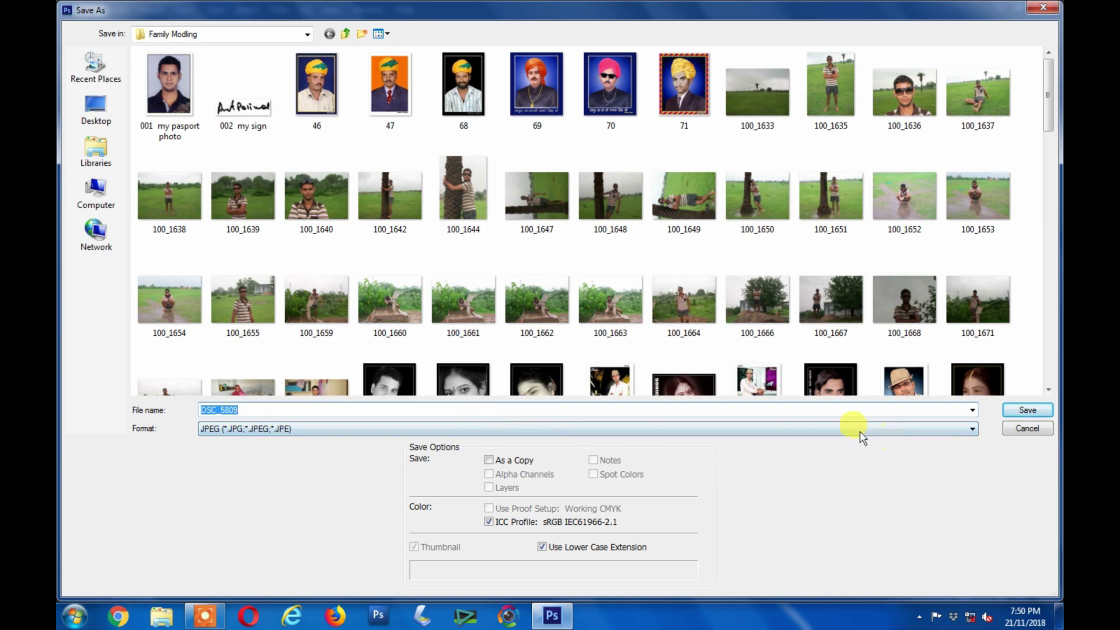
{"action": "type", "text": "00001"}
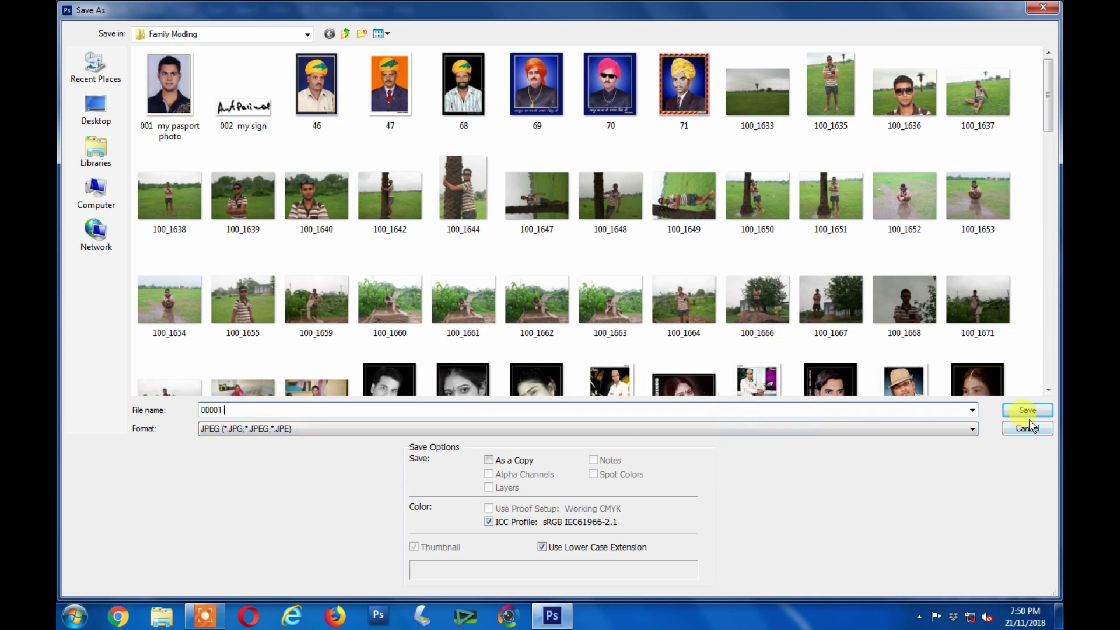
{"action": "left_click", "coordinate": [1026, 411]}
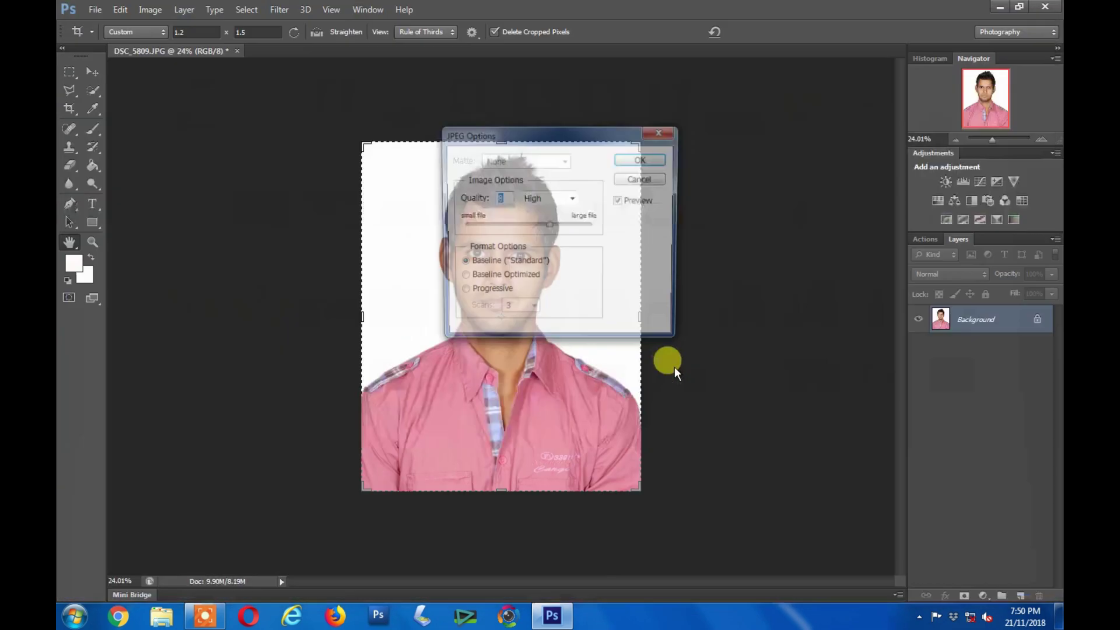
{"action": "left_click", "coordinate": [643, 156]}
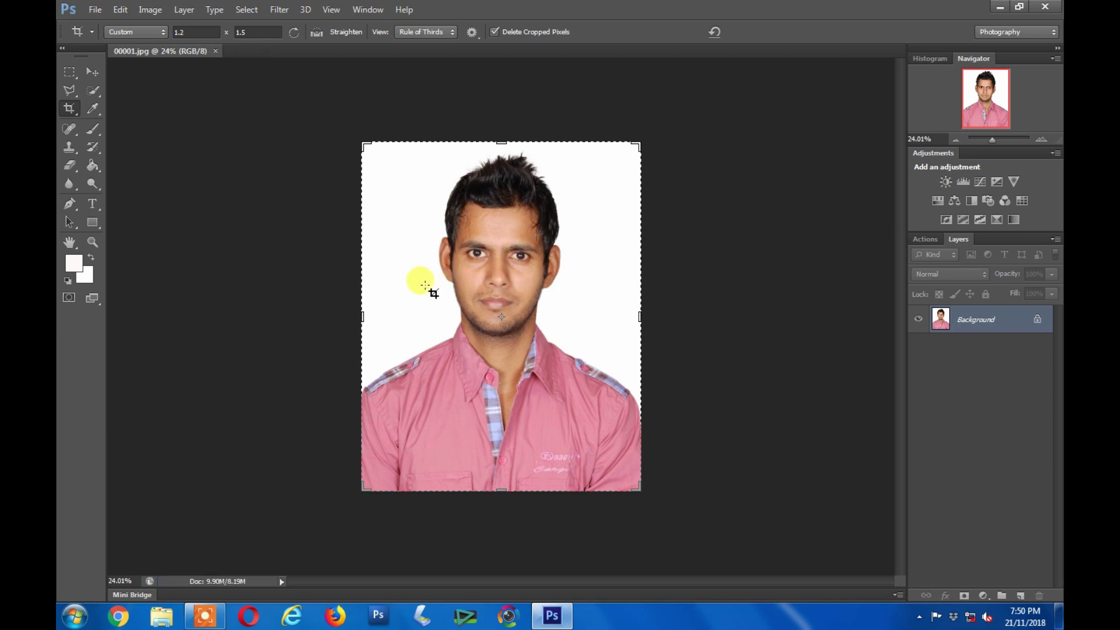
{"action": "scroll", "coordinate": [499, 184], "scroll_direction": "up", "scroll_amount": 2}
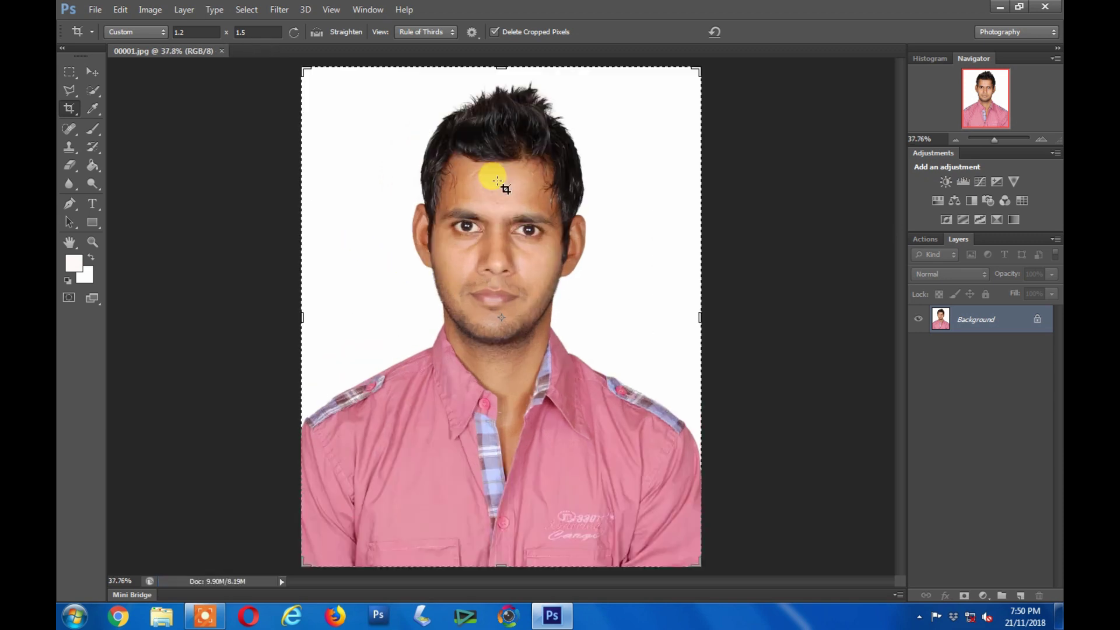
{"action": "scroll", "coordinate": [495, 186], "scroll_direction": "up", "scroll_amount": 1}
{"action": "scroll", "coordinate": [500, 199], "scroll_direction": "down", "scroll_amount": 3}
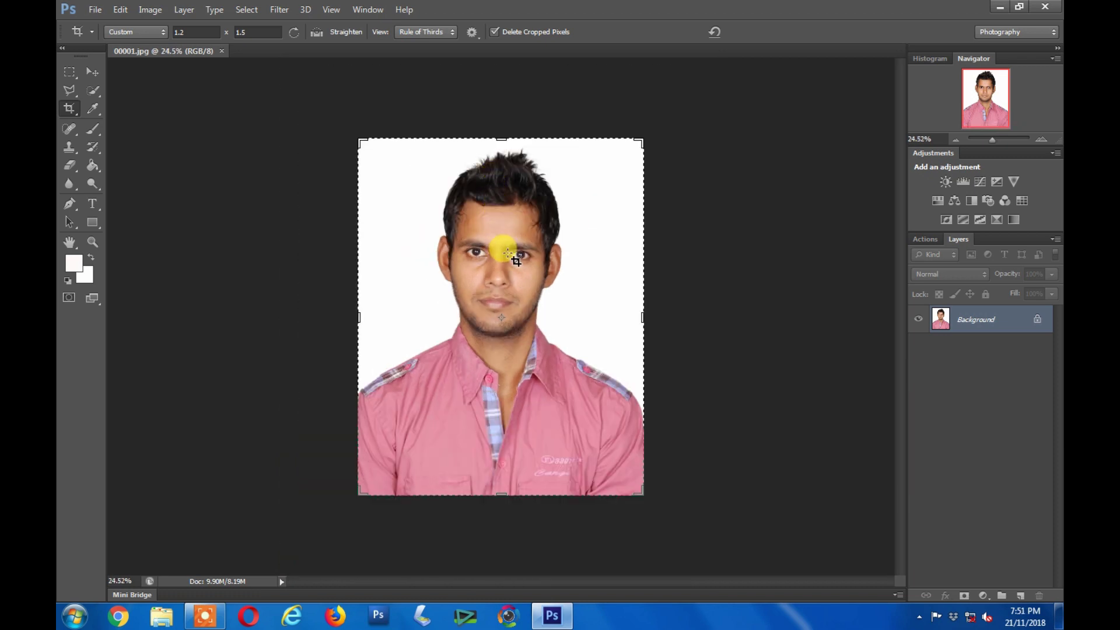
{"action": "scroll", "coordinate": [515, 210], "scroll_direction": "up", "scroll_amount": 2}
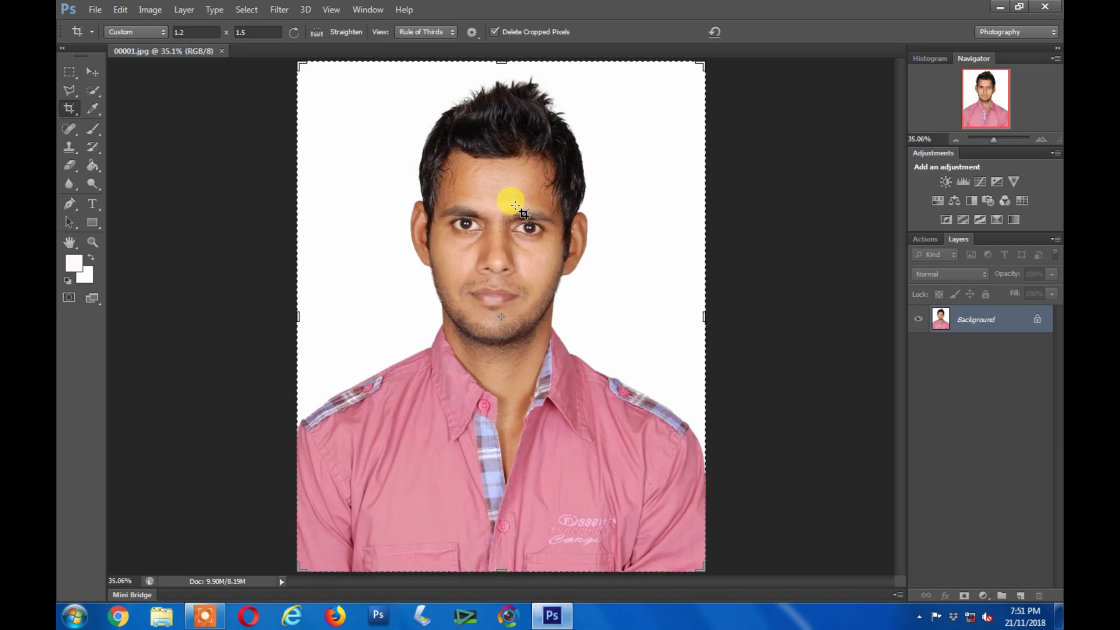